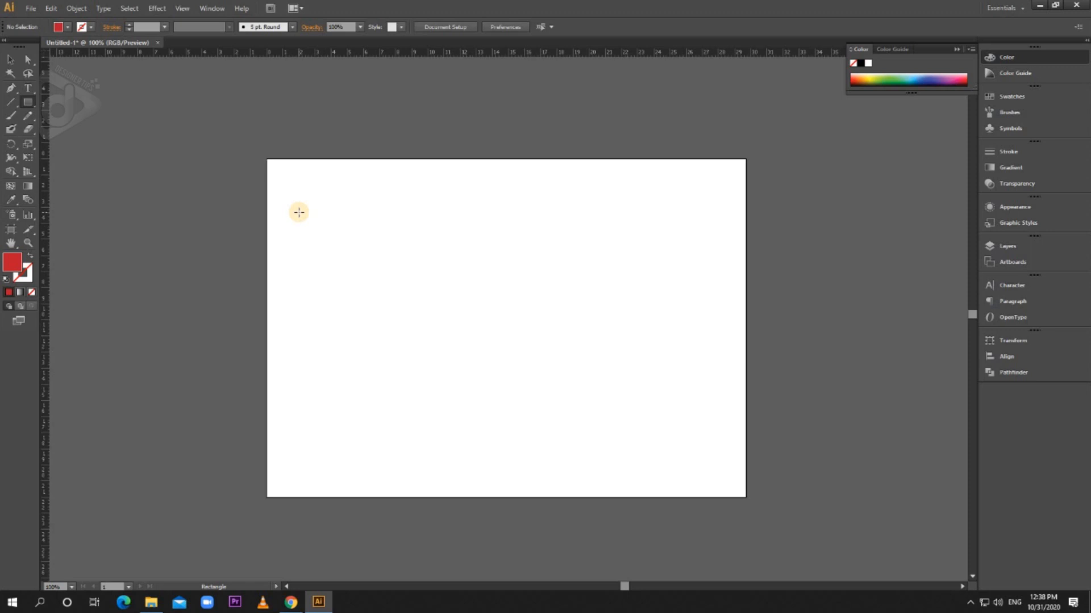
# Step: Draw two rectangles side by side on the artboard, about 11.5 × 10.8 cm and about 6.1 × 12.3 cm
pyautogui.moveTo(300, 212)
pyautogui.mouseDown()
pyautogui.moveTo(369, 295)
pyautogui.moveTo(466, 360)
pyautogui.moveTo(440, 319)
pyautogui.moveTo(485, 386)
pyautogui.mouseUp()
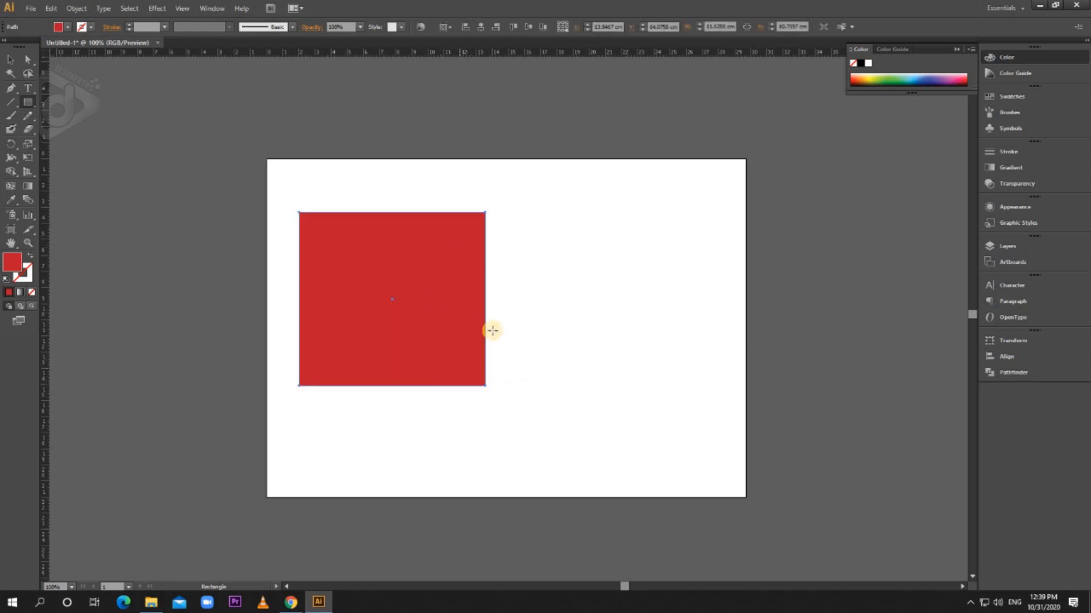
pyautogui.moveTo(512, 217); pyautogui.dragTo(604, 382)
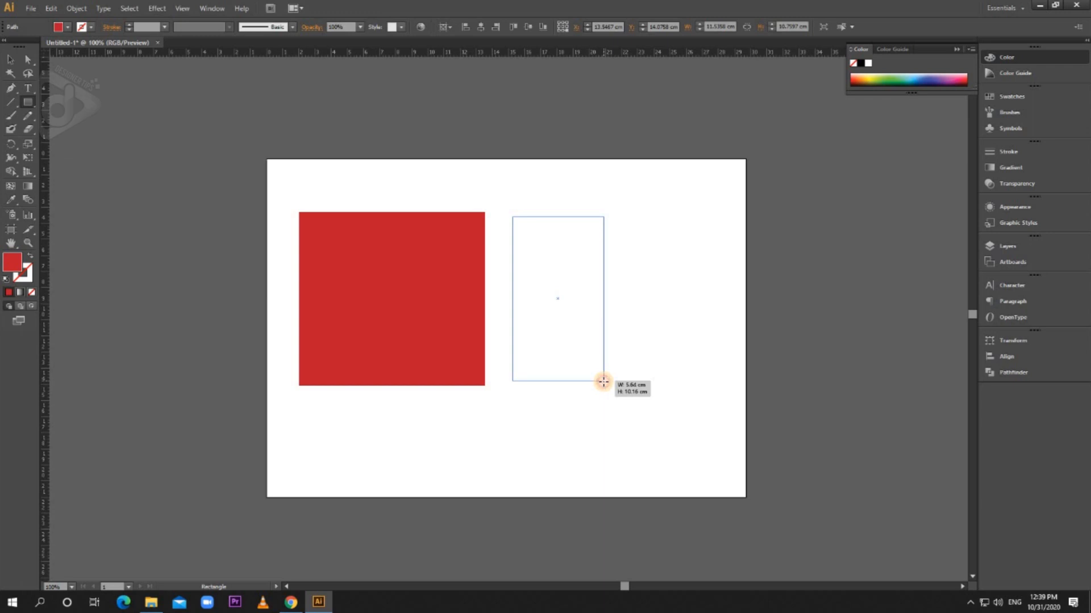
pyautogui.moveTo(605, 385); pyautogui.dragTo(611, 415)
# Step: Fill the larger rectangle with the orange-red swatch C=0 M=90 Y=85 K=0
pyautogui.press('v')
pyautogui.click(474, 280)
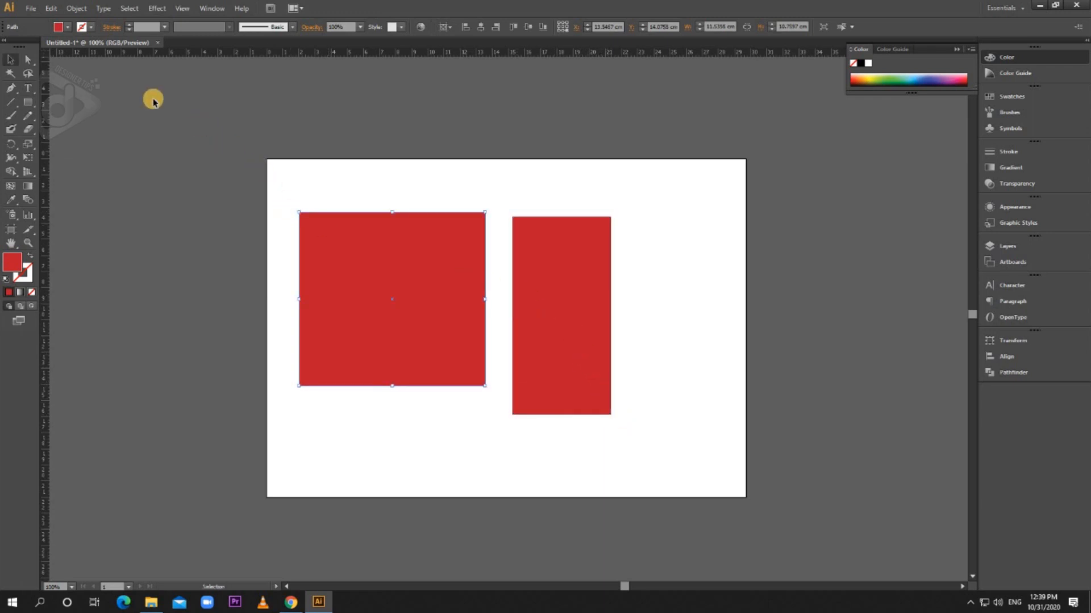
pyautogui.click(86, 35)
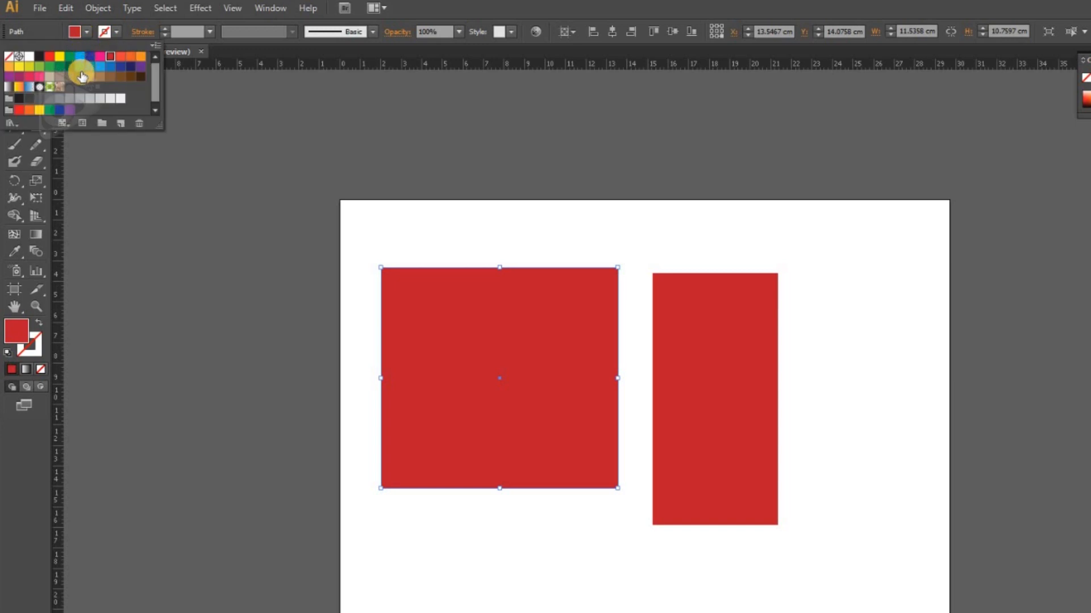
pyautogui.click(121, 56)
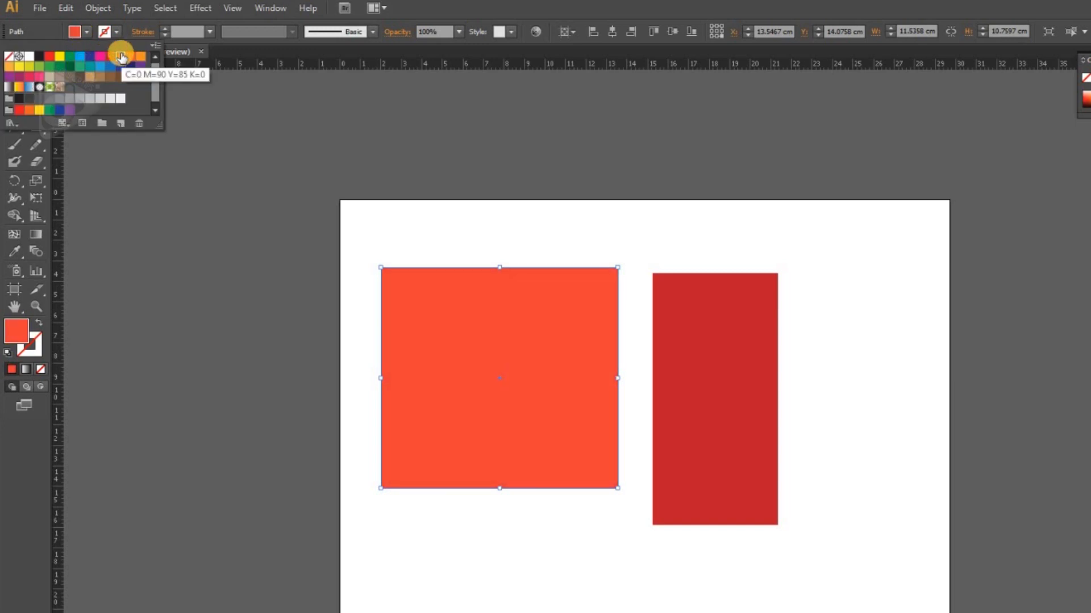
# Step: Give the larger rectangle a dark blue stroke with a weight of 5 pt
pyautogui.click(116, 32)
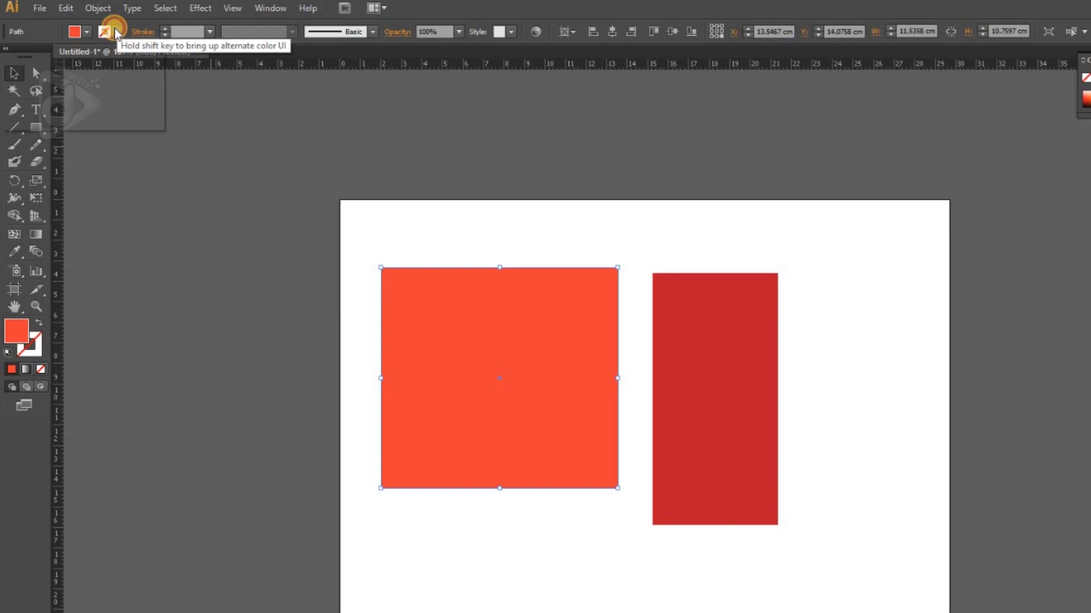
pyautogui.click(115, 32)
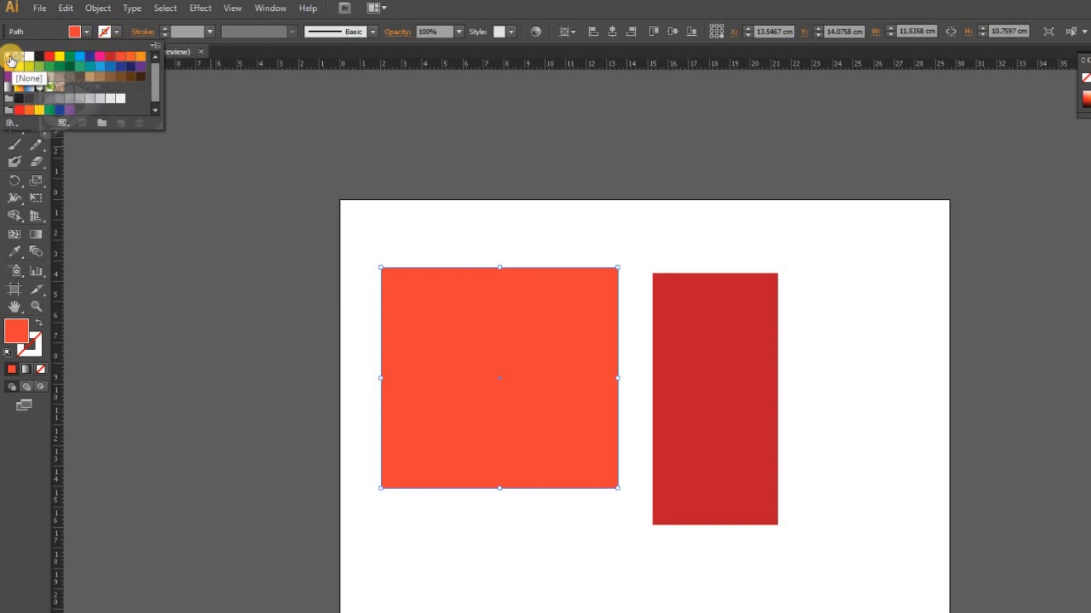
pyautogui.click(120, 68)
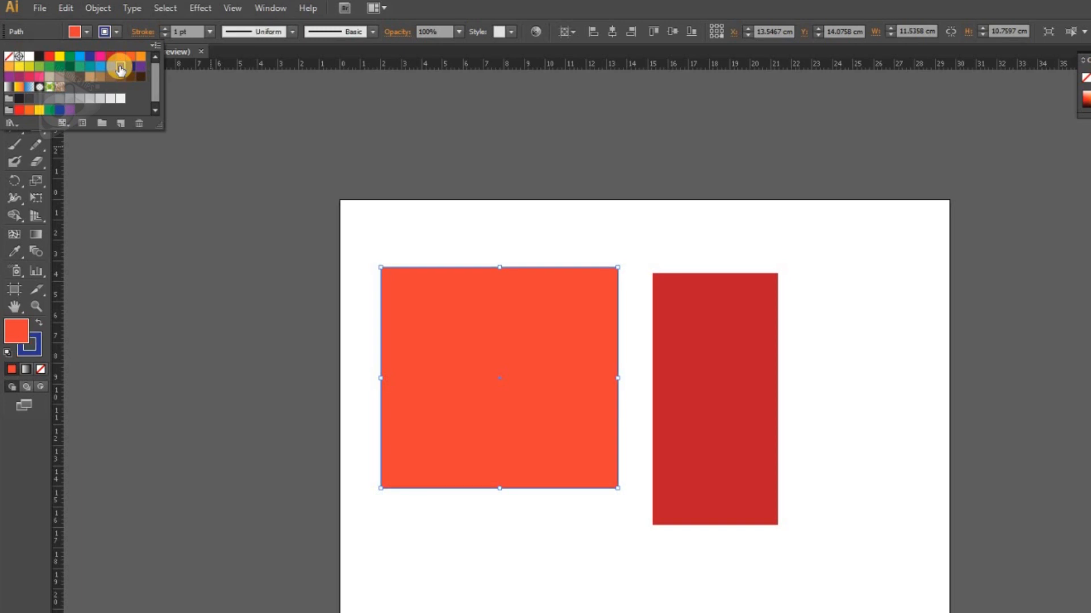
pyautogui.click(212, 35)
pyautogui.click(212, 34)
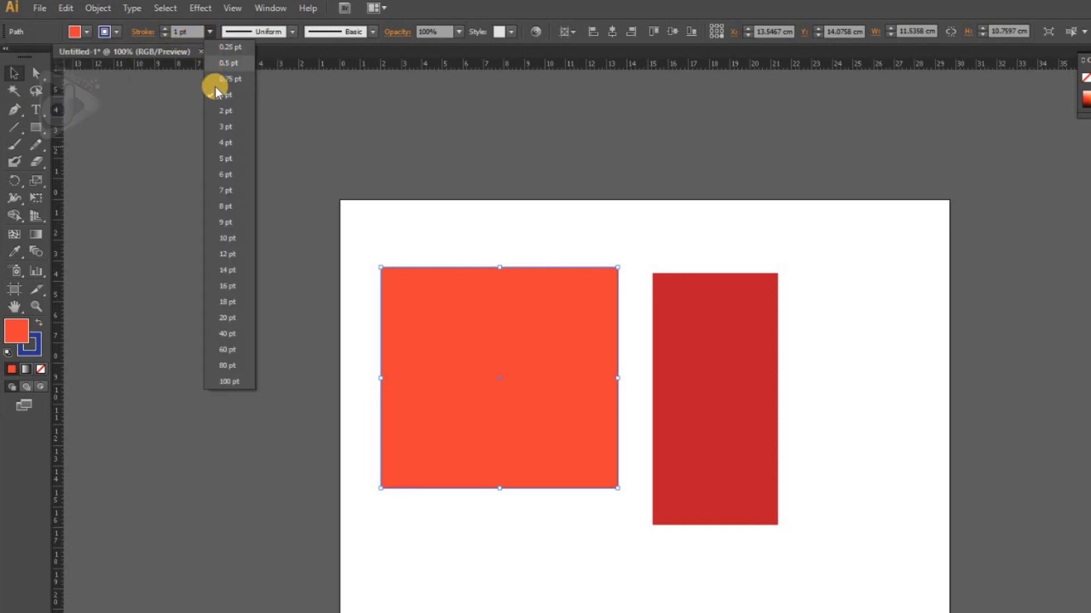
pyautogui.click(230, 160)
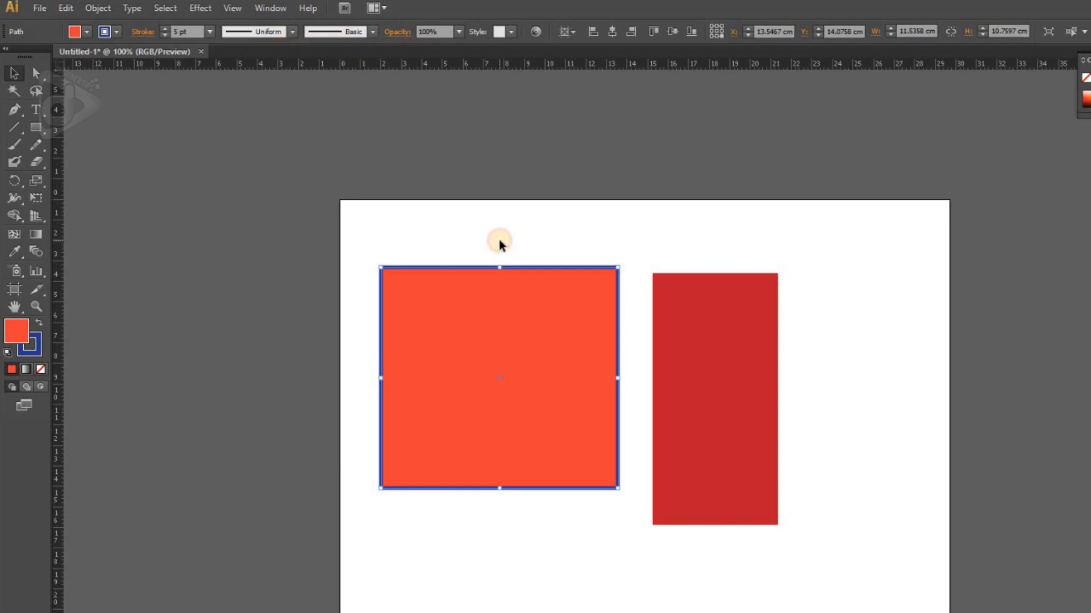
# Step: Delete both rectangles to clear the artboard
pyautogui.click(474, 230)
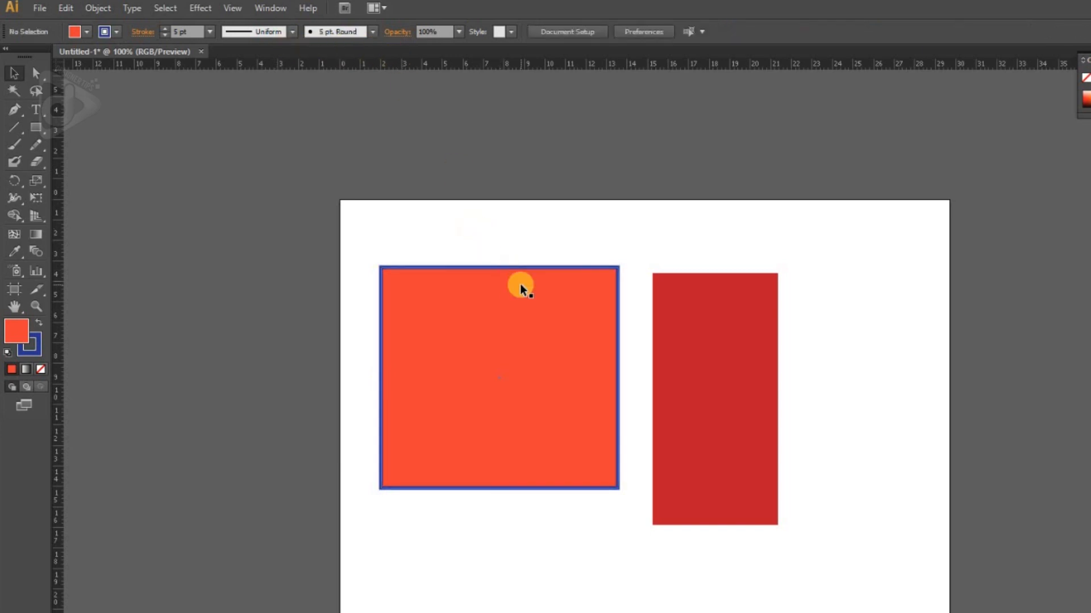
pyautogui.hotkey('ctrl', 'a')
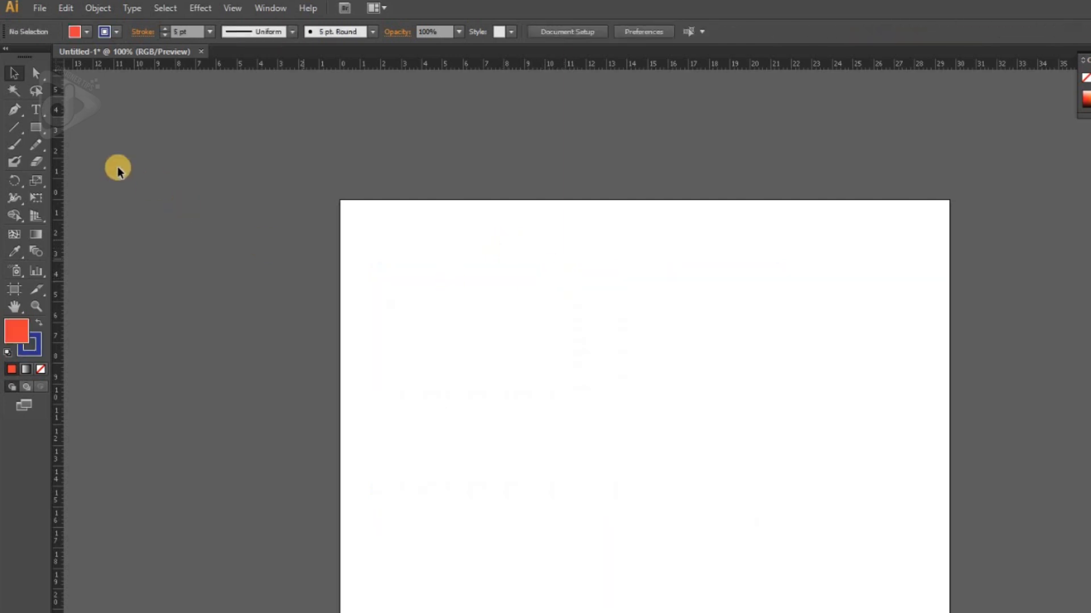
pyautogui.click(35, 127)
pyautogui.click(427, 317)
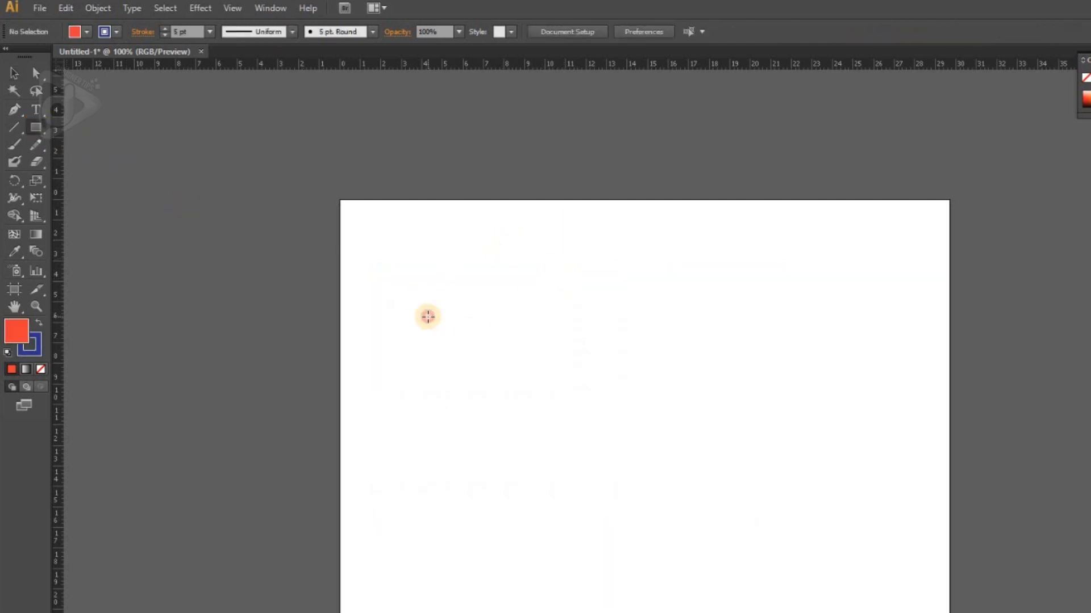
pyautogui.moveTo(739, 281); pyautogui.dragTo(961, 255)
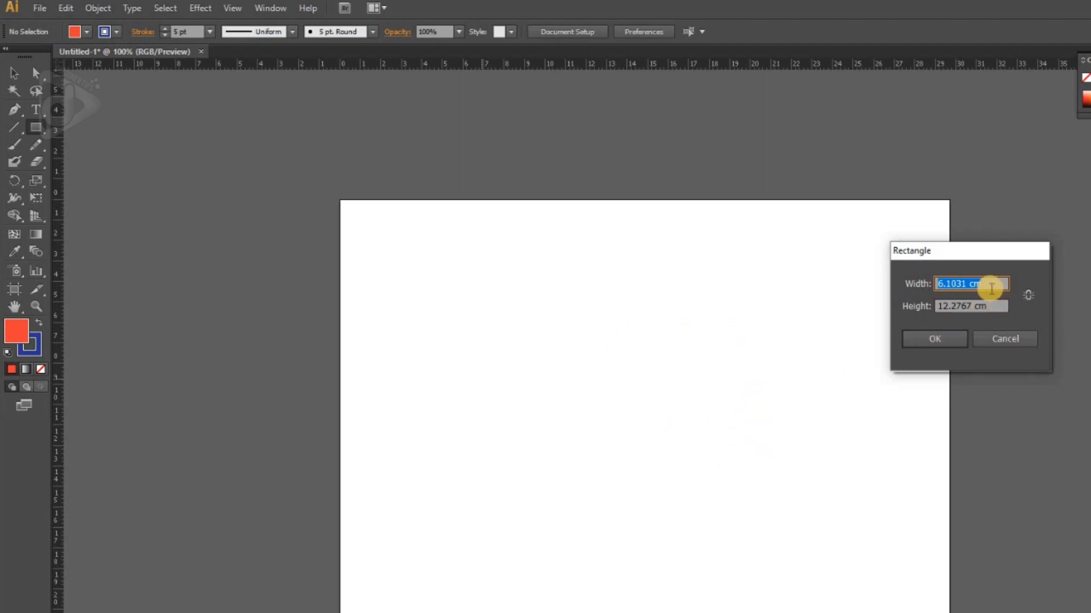
pyautogui.write('5')
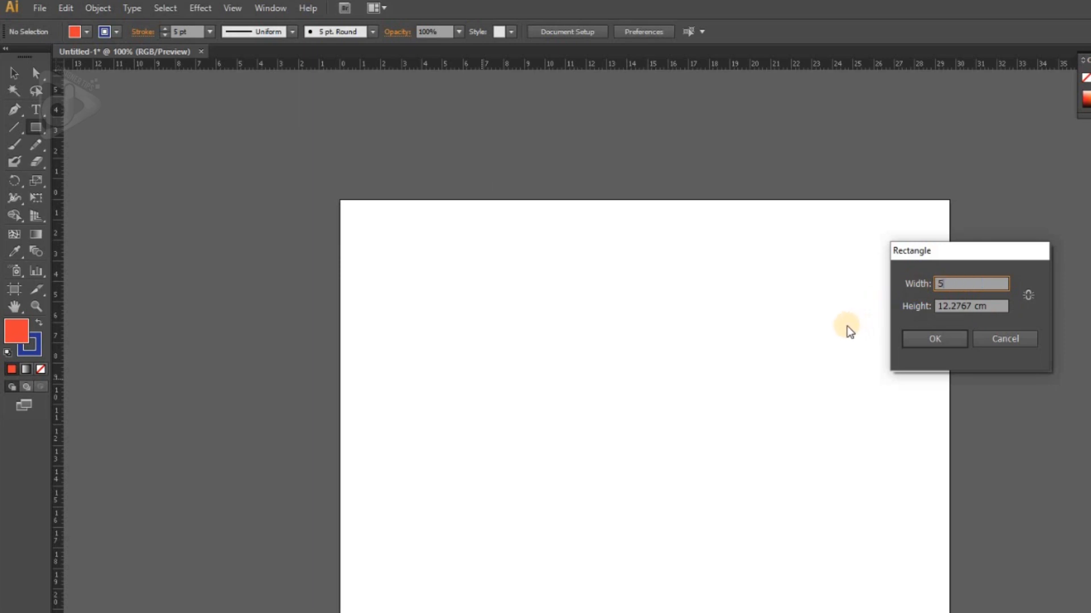
pyautogui.moveTo(1003, 302); pyautogui.dragTo(913, 305)
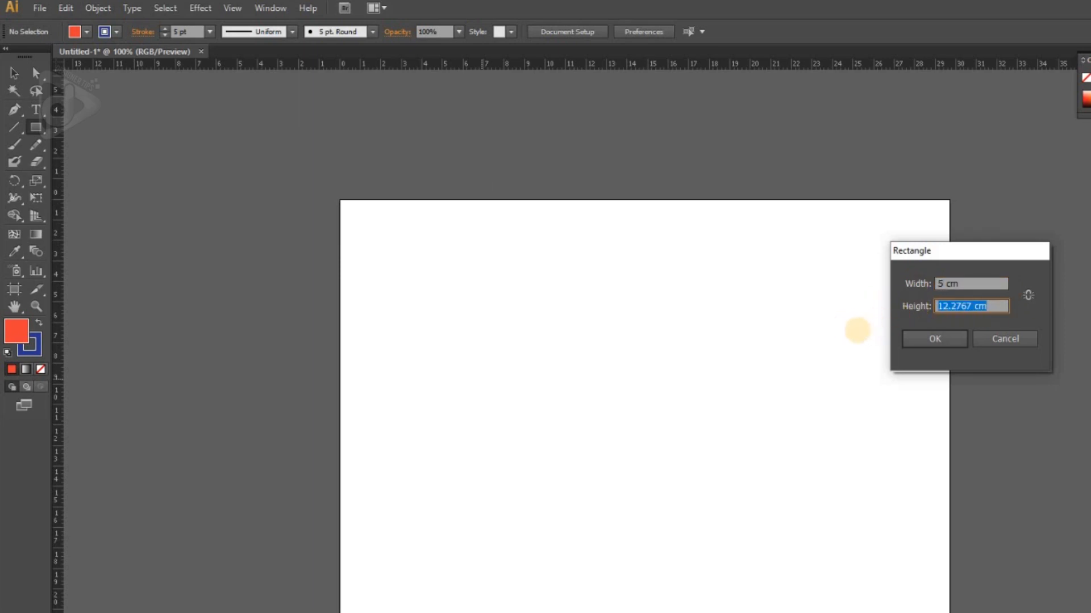
pyautogui.write('5')
pyautogui.click(931, 335)
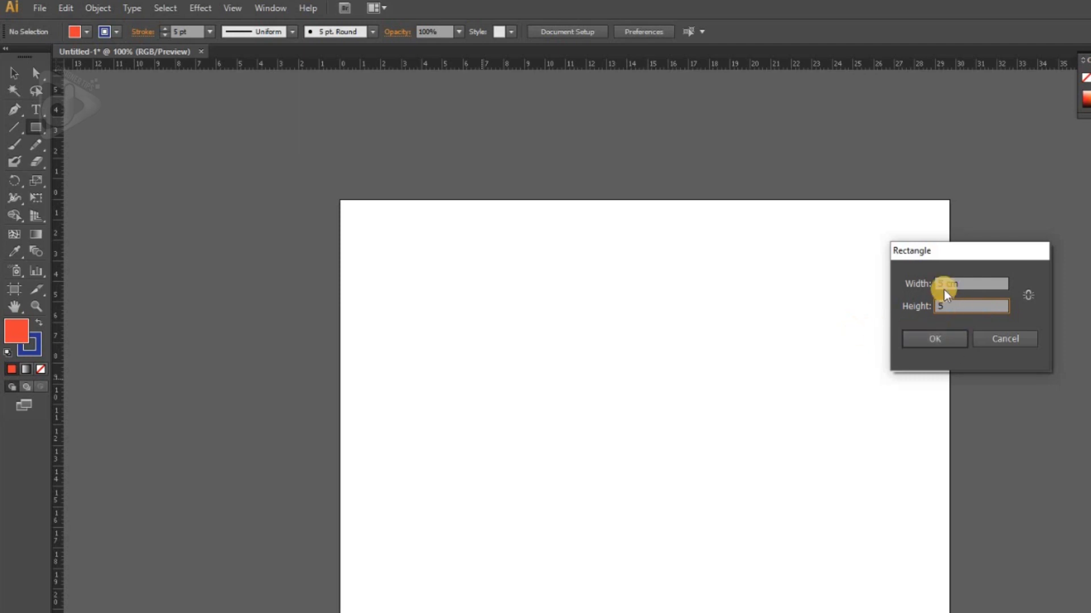
pyautogui.click(983, 338)
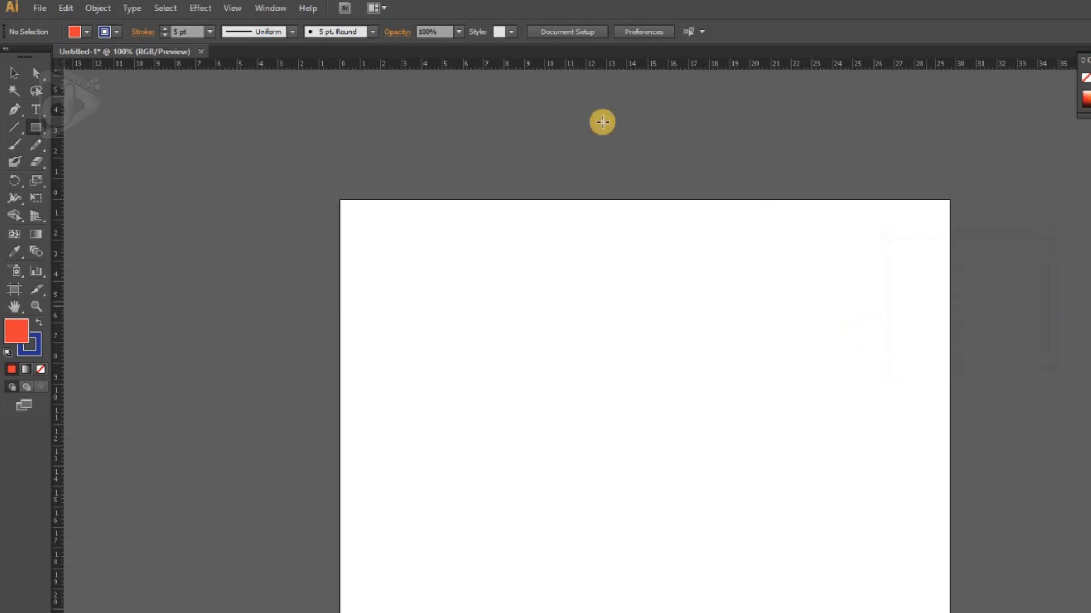
# Step: Set the ruler units to centimeters and create a 5 × 5 cm square near the middle of the artboard
pyautogui.rightClick(559, 67)
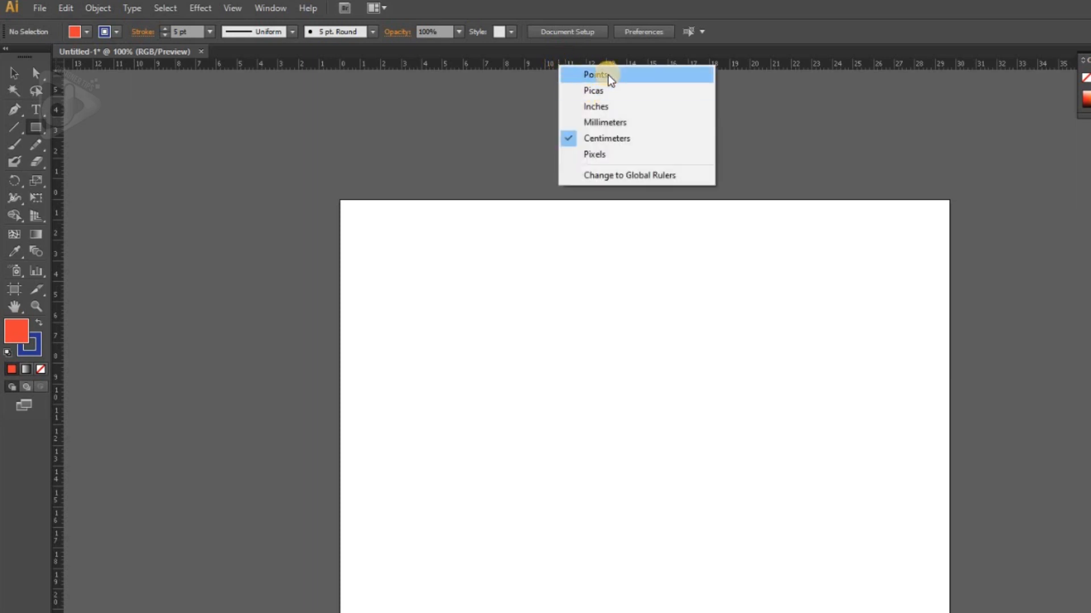
pyautogui.click(602, 137)
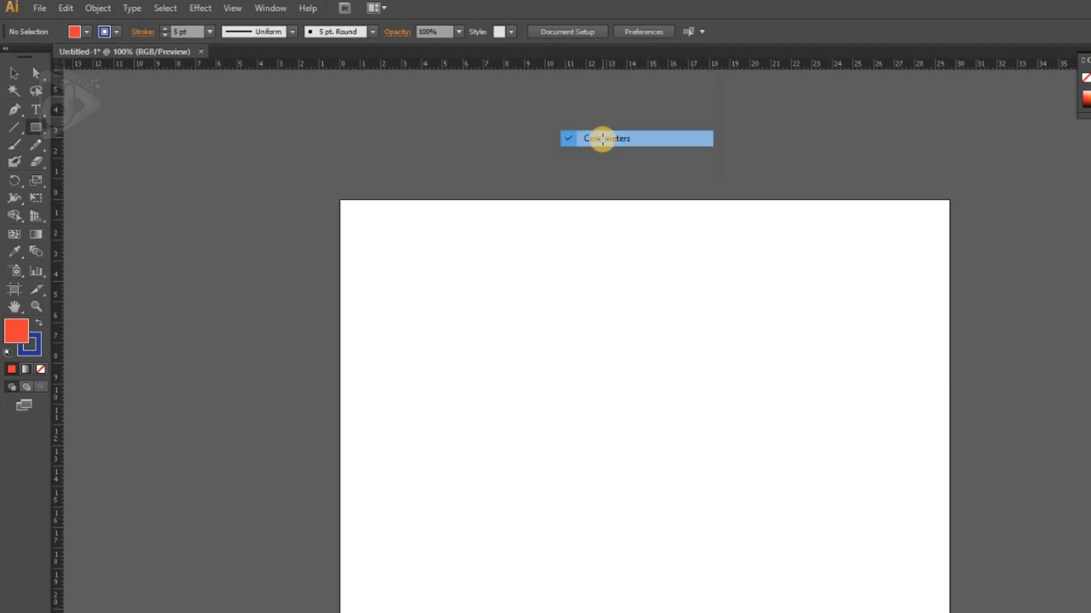
pyautogui.click(590, 326)
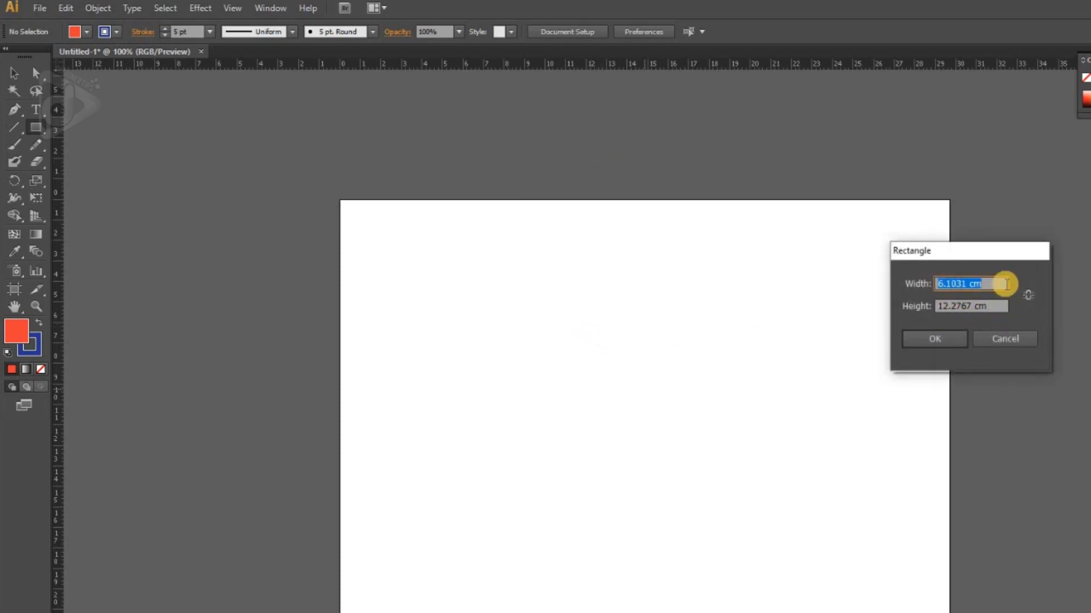
pyautogui.write('5')
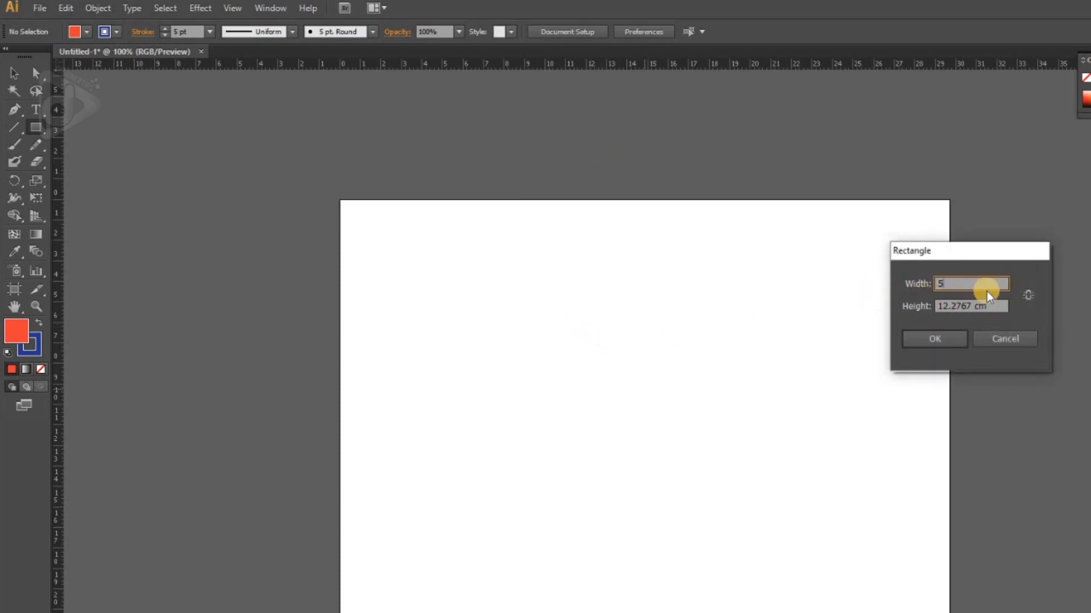
pyautogui.press('Tab')
pyautogui.write('5')
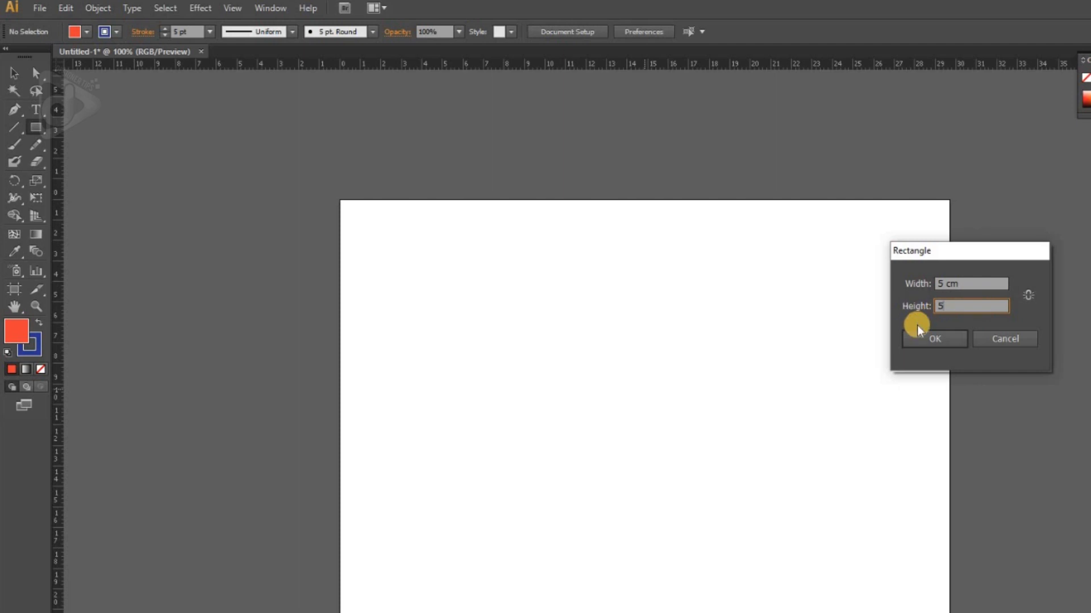
pyautogui.click(932, 341)
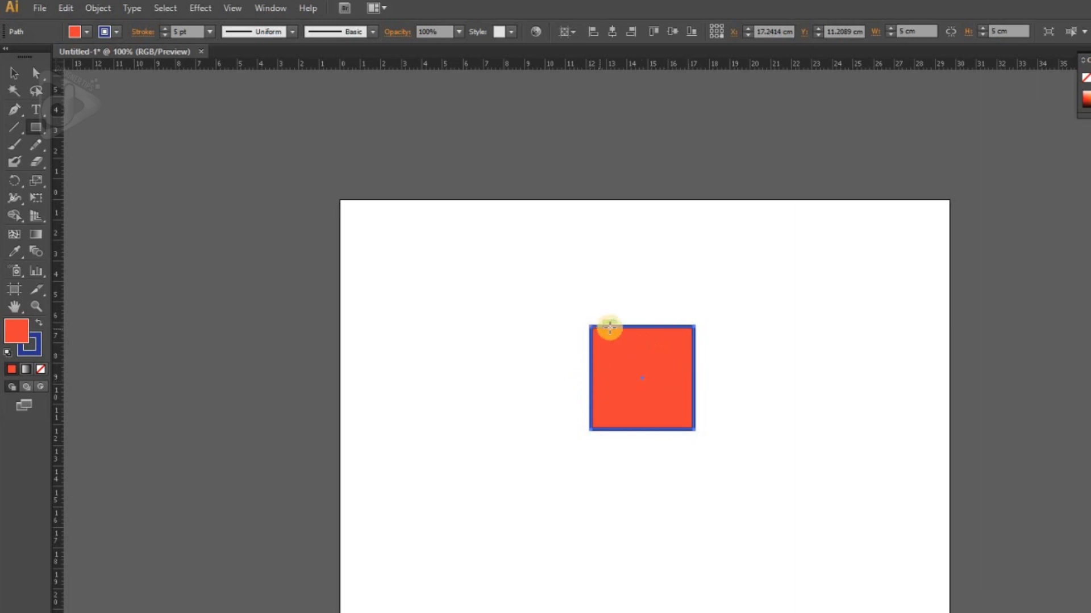
# Step: Create a second rectangle 5 cm wide and 7 cm high to the right of the square
pyautogui.click(748, 315)
pyautogui.click(908, 306)
pyautogui.write('7')
pyautogui.click(936, 335)
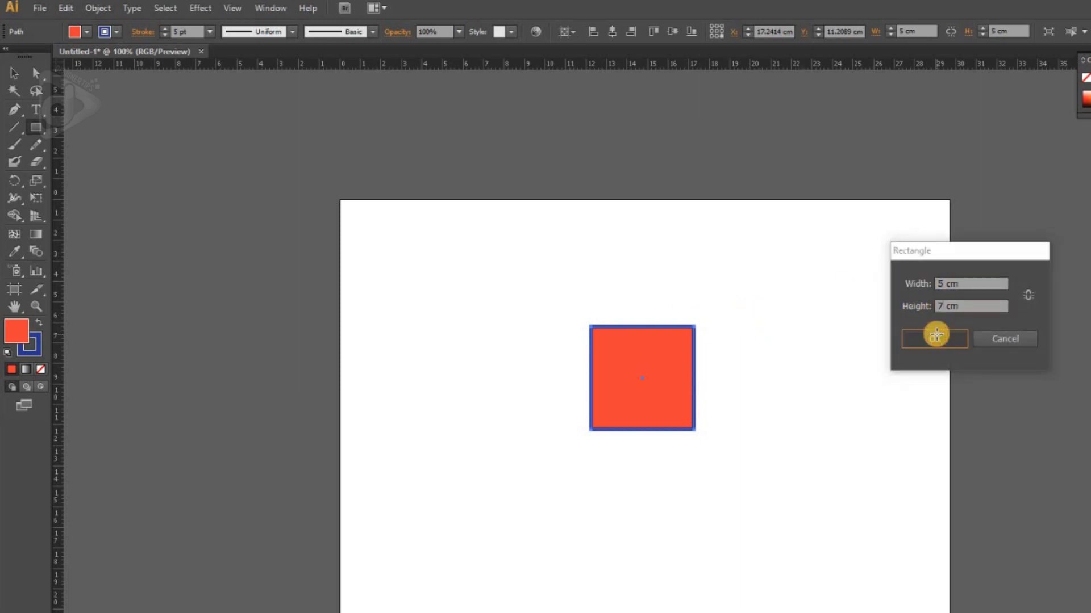
# Step: Turn the 5 cm square into a right triangle by deleting its upper-right anchor point
pyautogui.press('v')
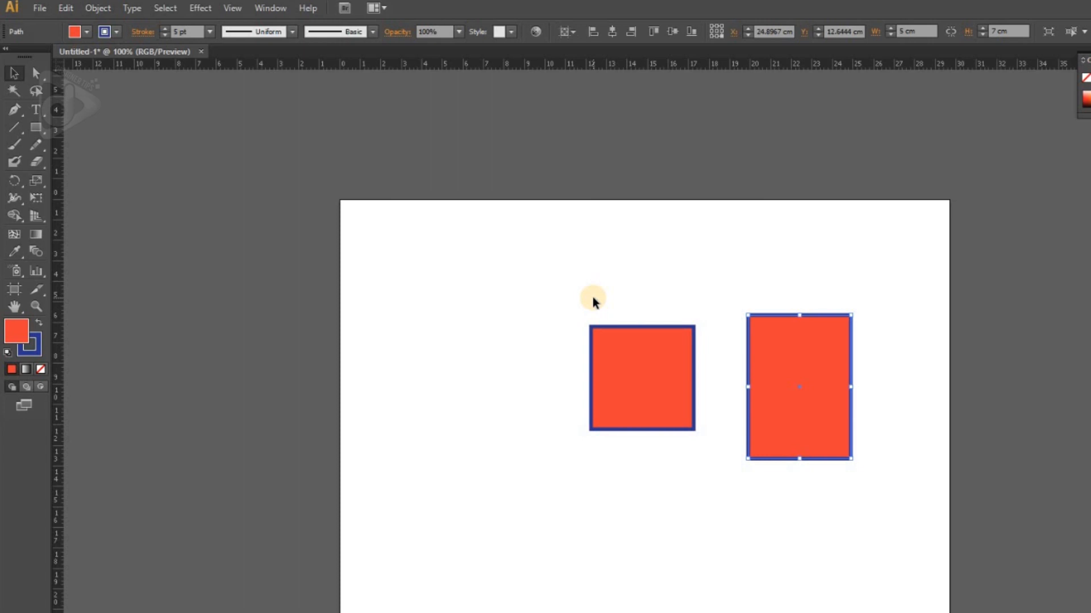
pyautogui.click(625, 383)
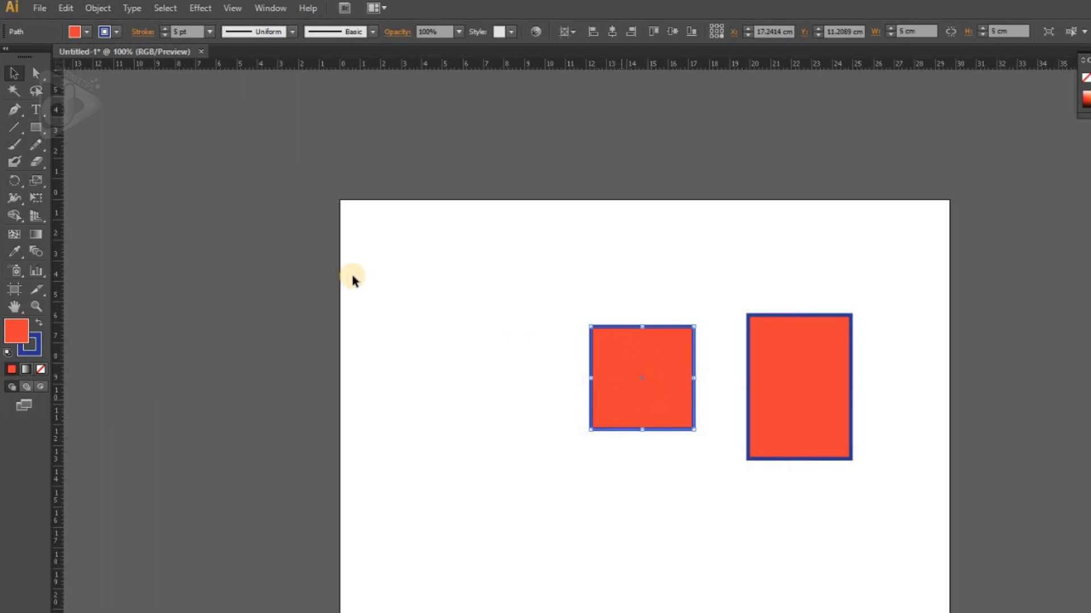
pyautogui.moveTo(19, 116); pyautogui.dragTo(93, 144)
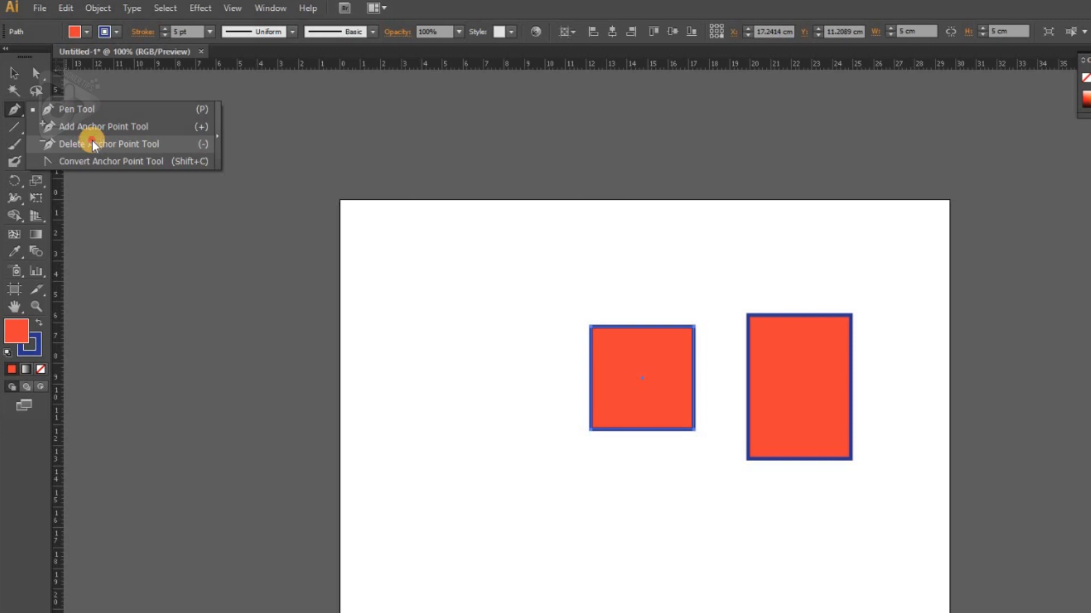
pyautogui.moveTo(92, 141); pyautogui.dragTo(92, 141)
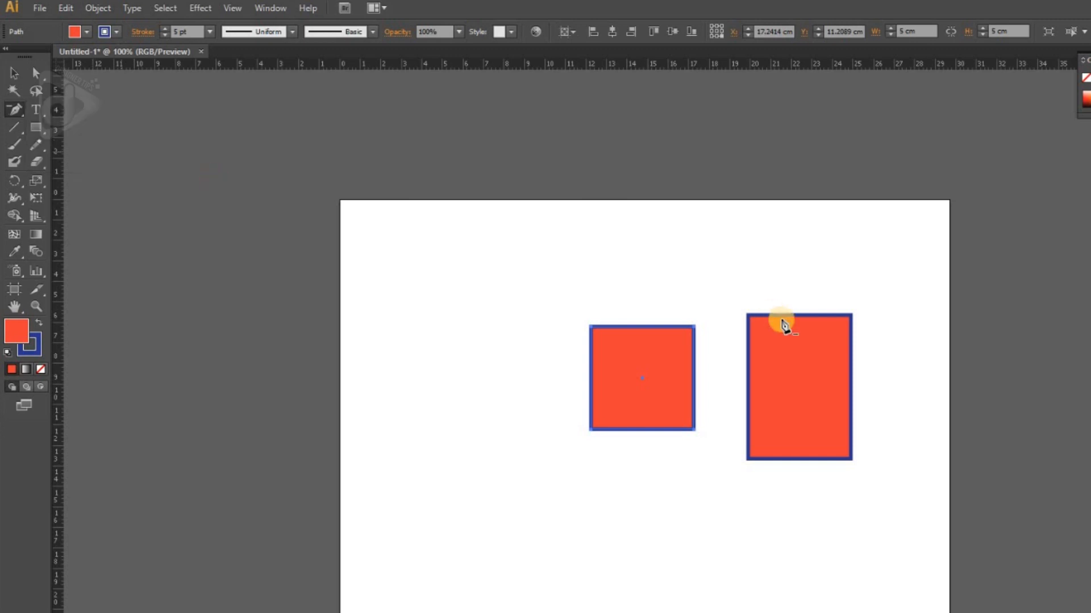
pyautogui.click(696, 330)
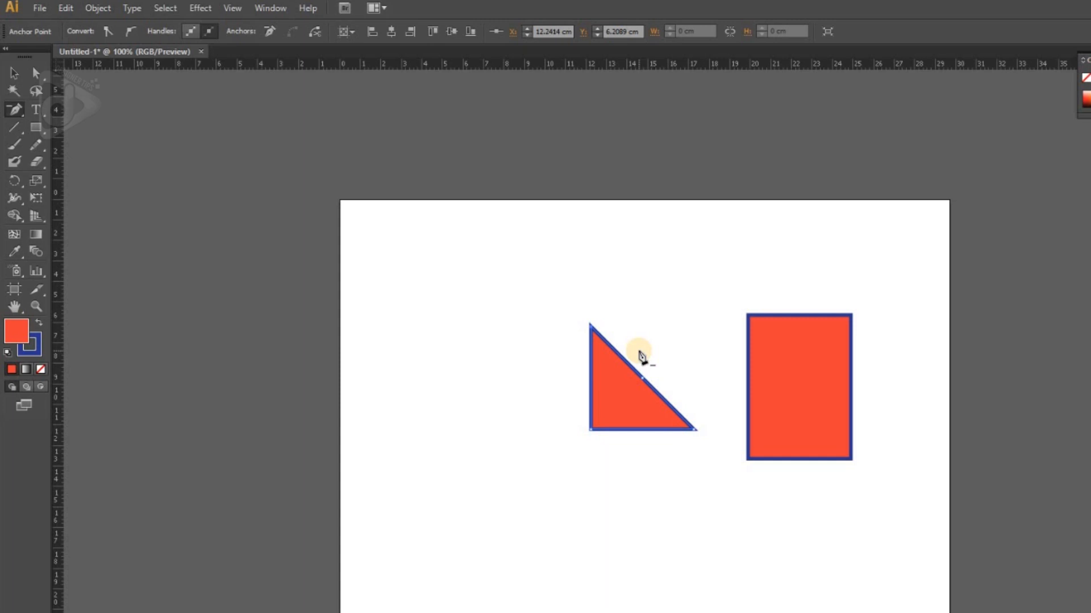
# Step: Delete the triangle and the rectangle together
pyautogui.press('v')
pyautogui.moveTo(550, 285); pyautogui.dragTo(894, 475)
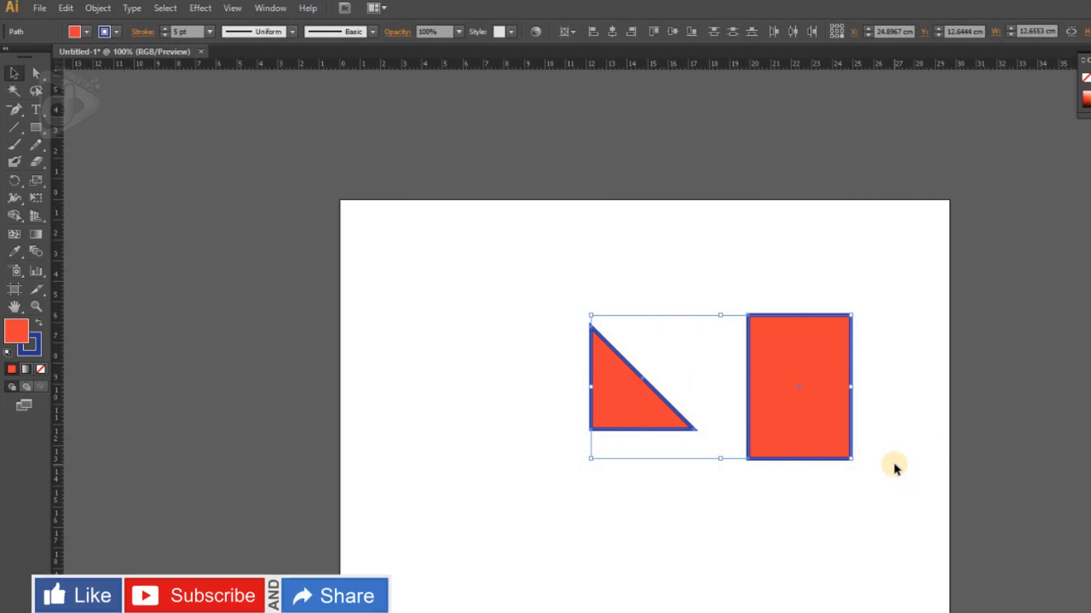
pyautogui.press('Delete')
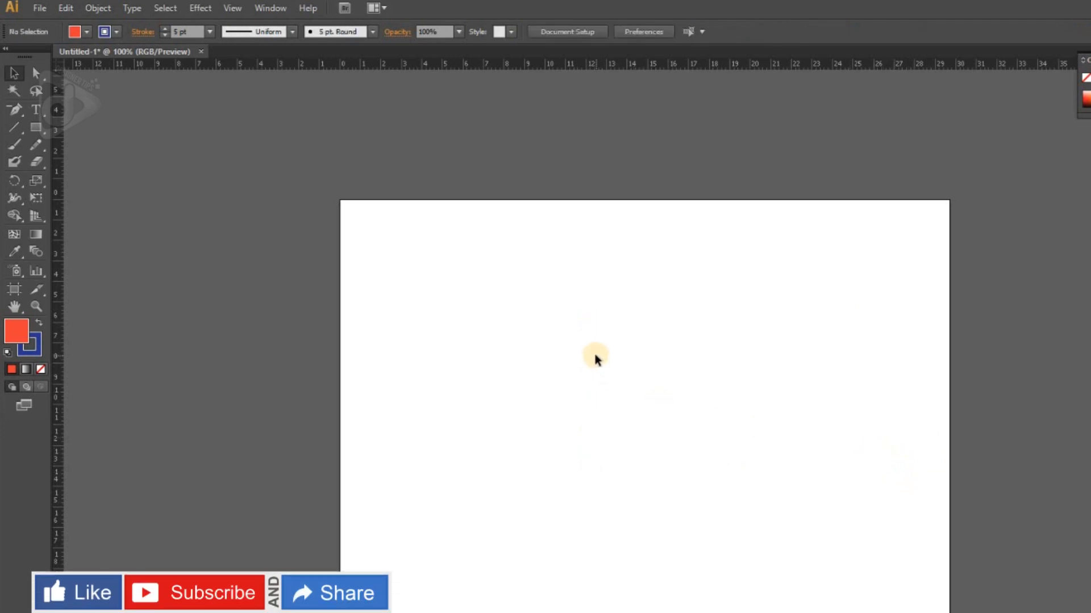
# Step: Draw a rounded rectangle of about 9.5 × 9.5 cm in the upper-left part of the artboard
pyautogui.click(36, 128)
pyautogui.moveTo(36, 128); pyautogui.dragTo(87, 143)
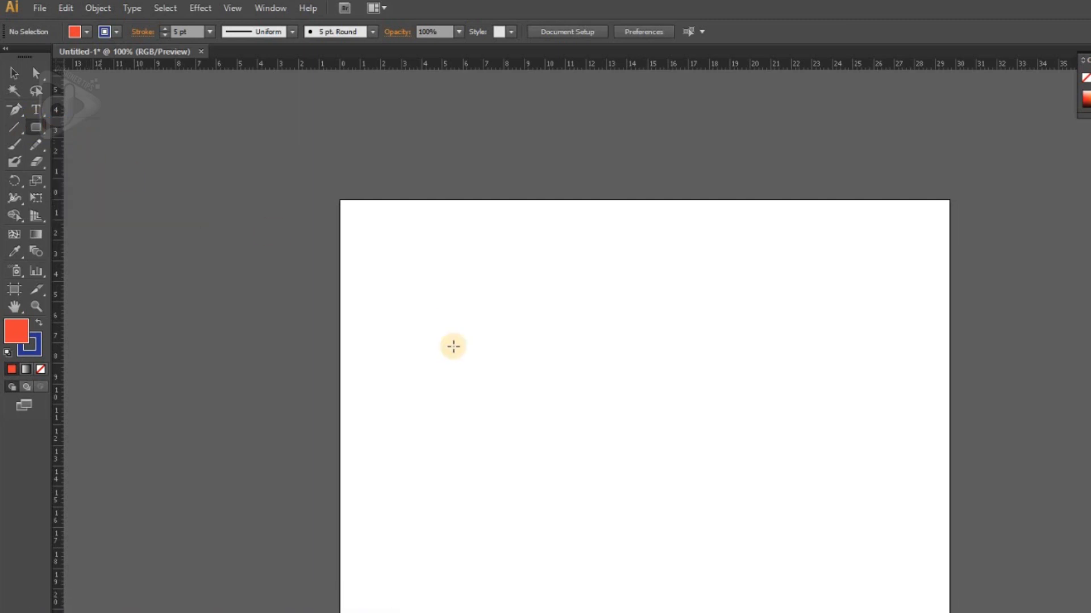
pyautogui.moveTo(411, 289)
pyautogui.mouseDown()
pyautogui.moveTo(493, 376)
pyautogui.moveTo(575, 412)
pyautogui.moveTo(497, 389)
pyautogui.moveTo(458, 355)
pyautogui.moveTo(499, 402)
pyautogui.moveTo(574, 453)
pyautogui.moveTo(611, 504)
pyautogui.moveTo(469, 353)
pyautogui.moveTo(574, 484)
pyautogui.mouseUp()
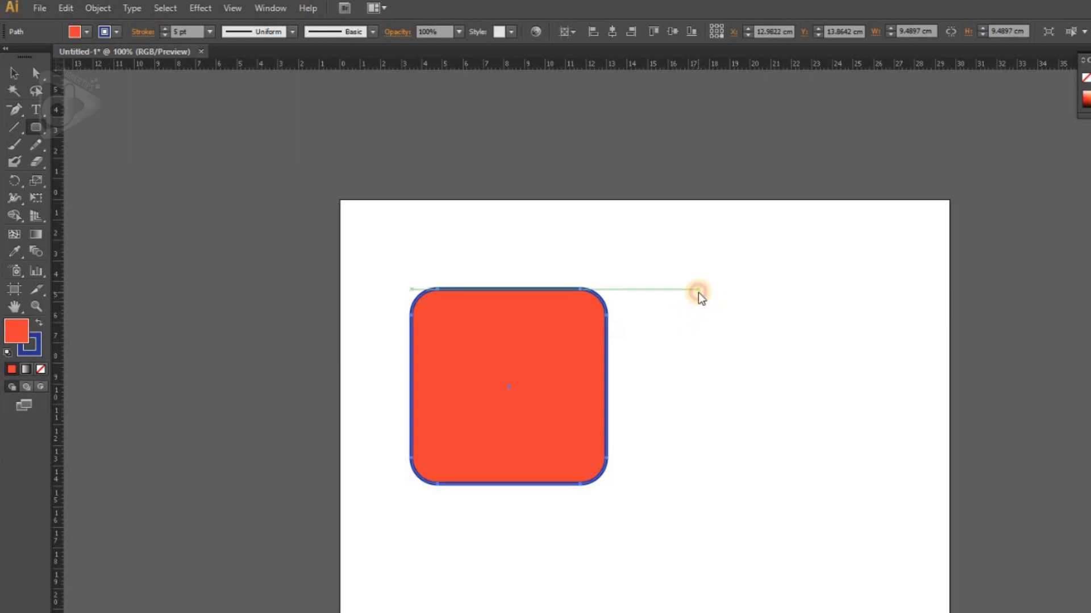
# Step: Create a rounded rectangle 10 cm wide and 5 cm high with a 5 cm corner radius, to the right of the first one
pyautogui.click(698, 291)
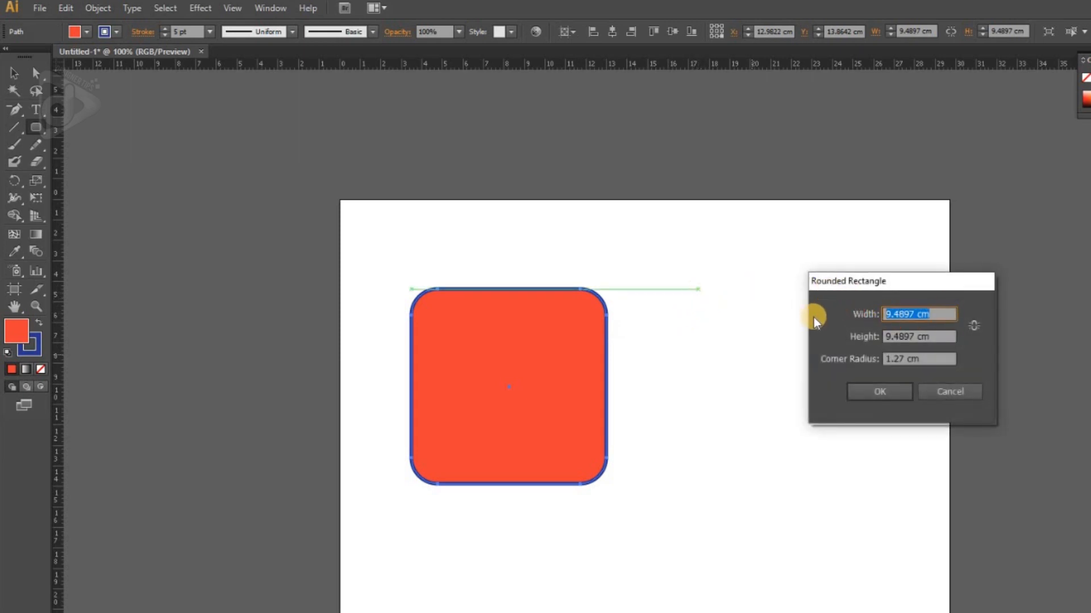
pyautogui.write('10')
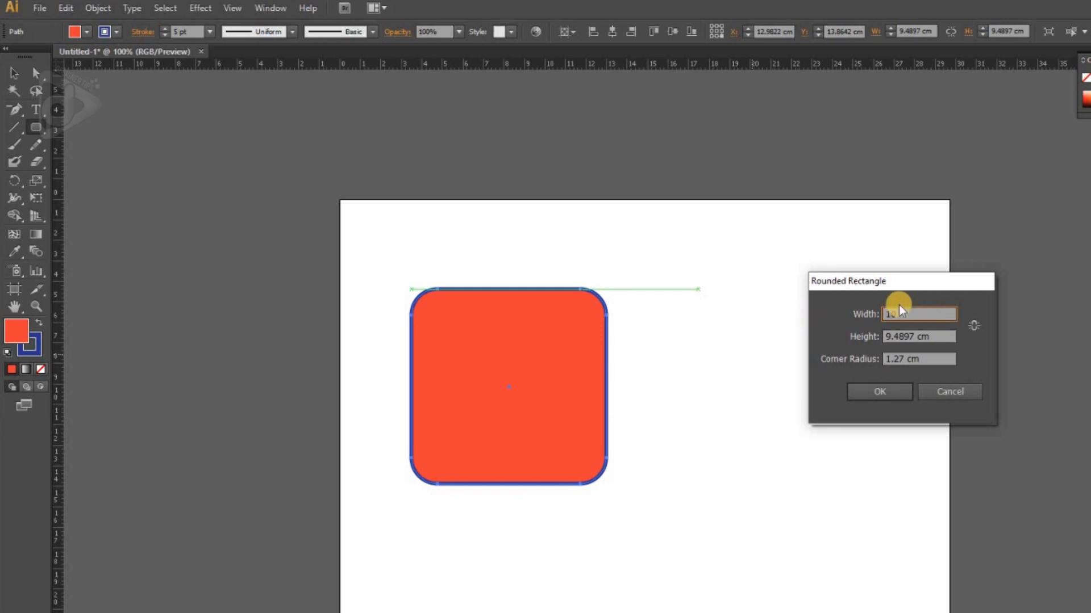
pyautogui.press('Tab')
pyautogui.write('5')
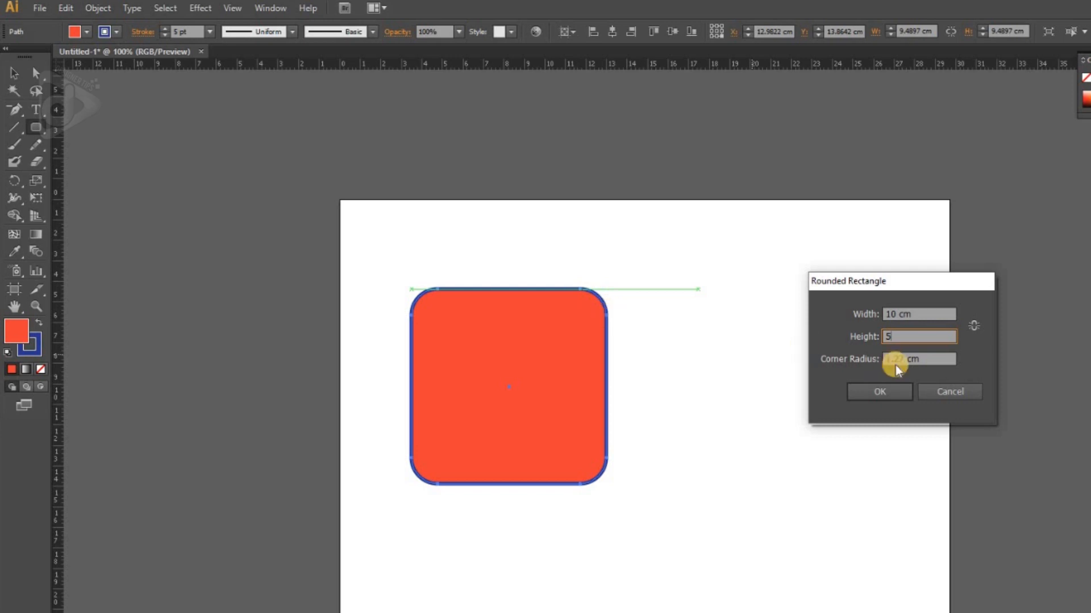
pyautogui.press('Tab')
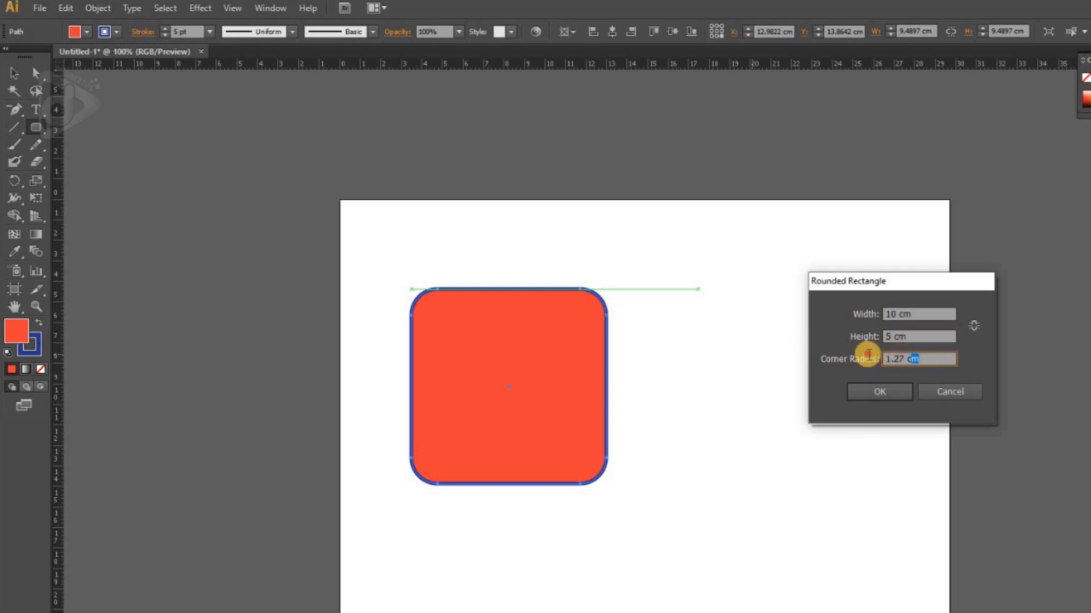
pyautogui.write('5')
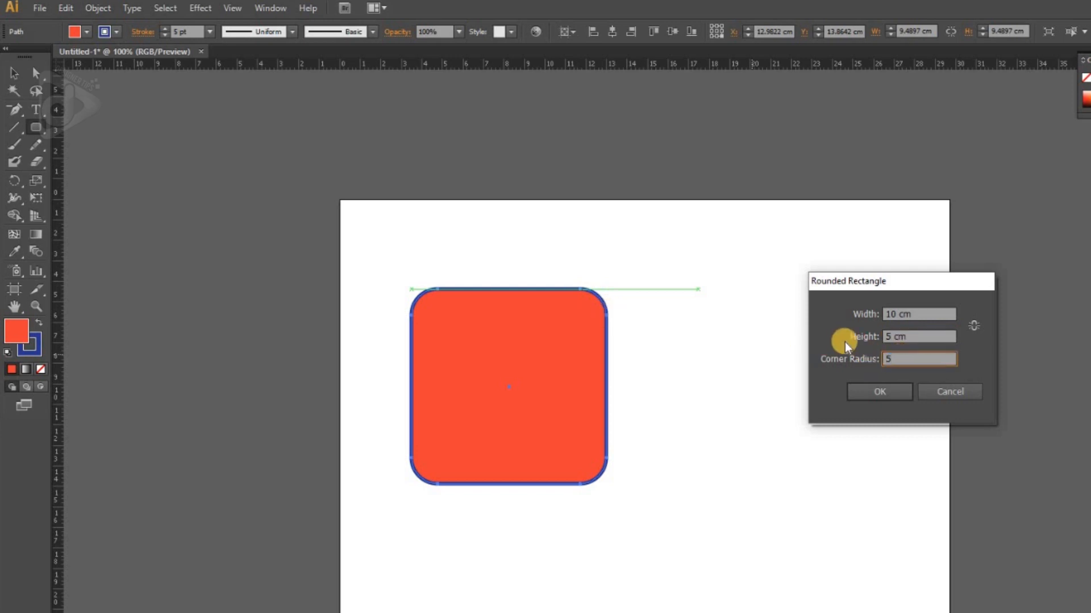
pyautogui.click(885, 393)
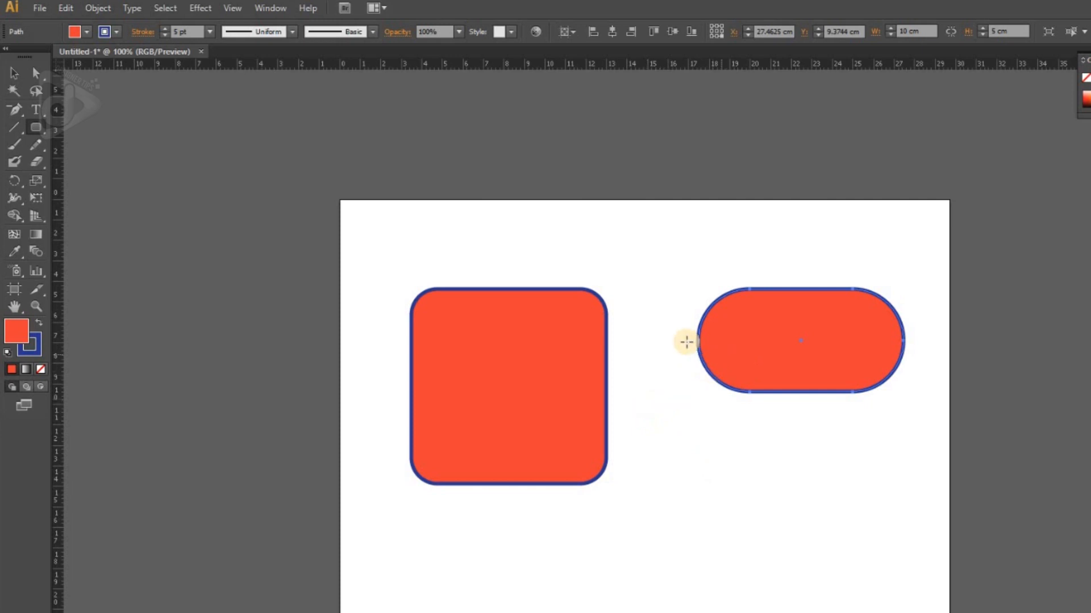
# Step: Draw a larger rounded rectangle of about 19.5 × 8.6 cm below the 10 cm one, and delete all the shapes
pyautogui.moveTo(669, 425); pyautogui.dragTo(1069, 599)
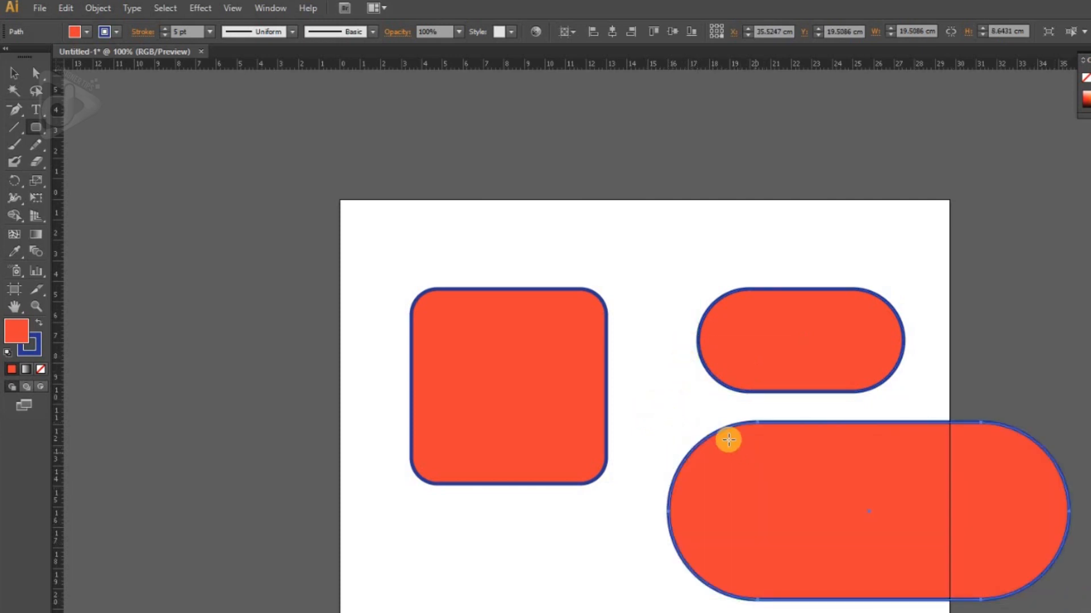
pyautogui.press('v')
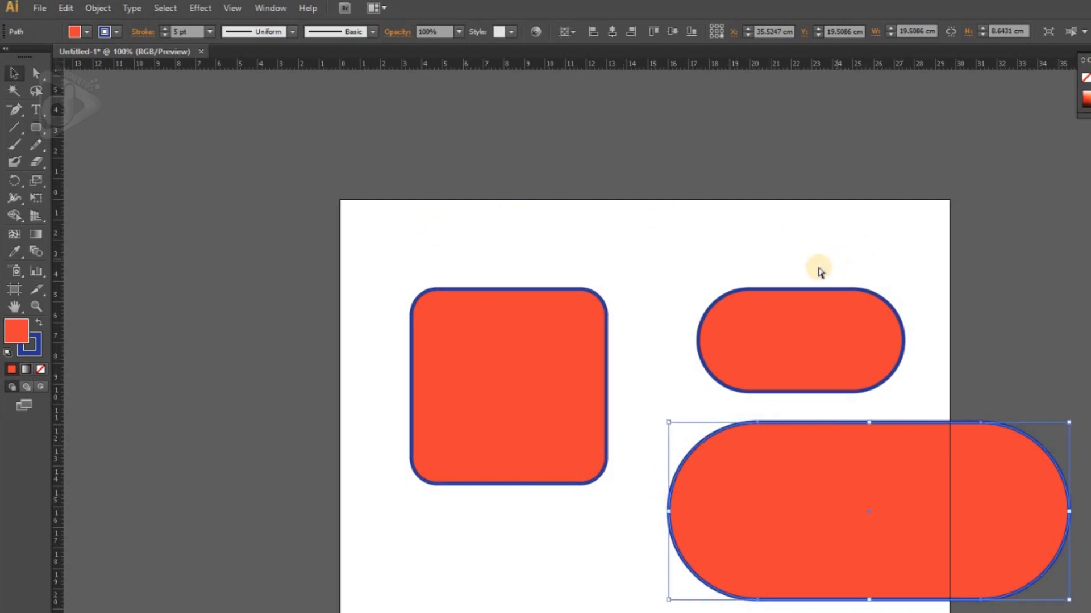
pyautogui.hotkey('ctrl', 'a')
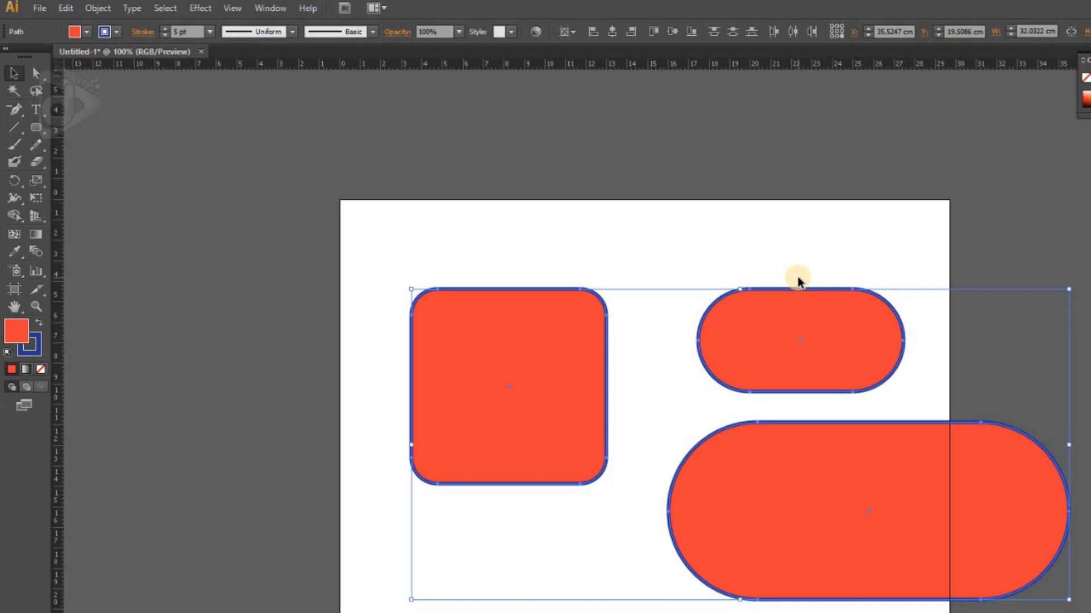
pyautogui.press('Delete')
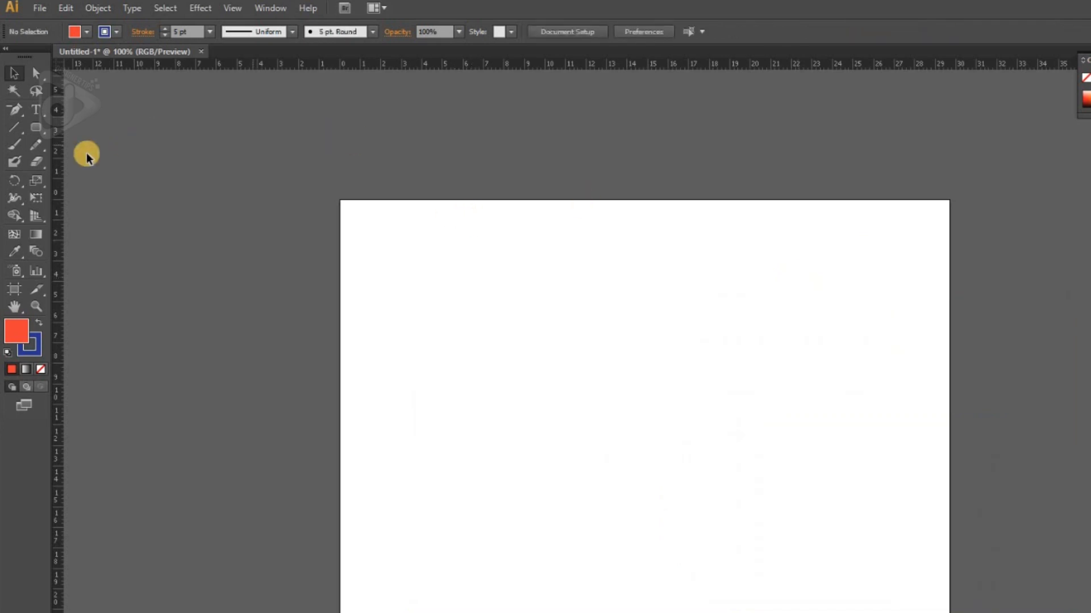
# Step: Draw a circle about 9.1 cm in diameter with the Ellipse tool, in the upper-left part of the artboard
pyautogui.click(36, 126)
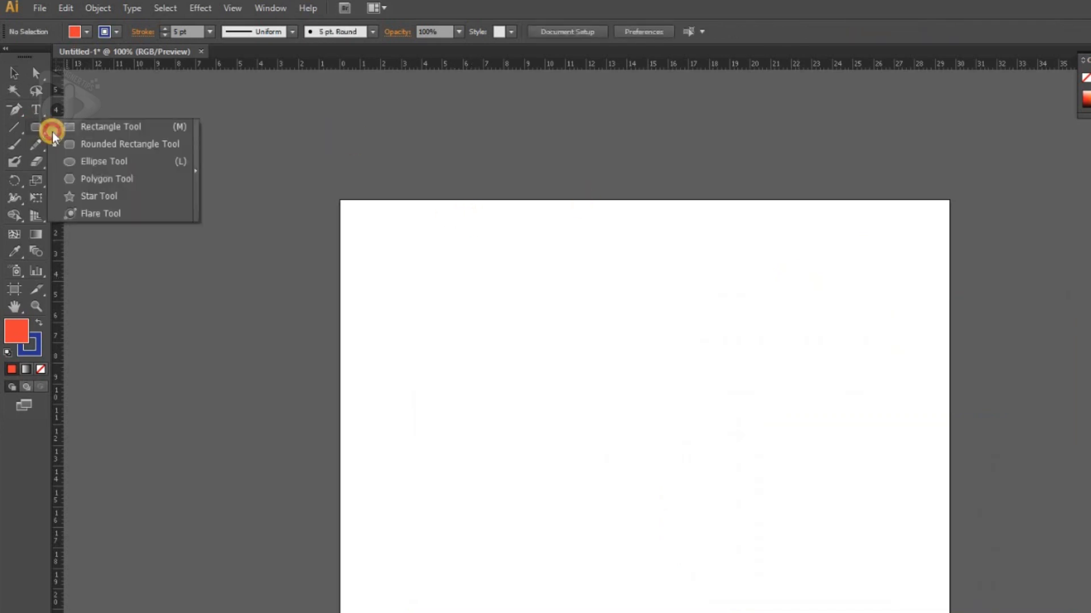
pyautogui.click(112, 160)
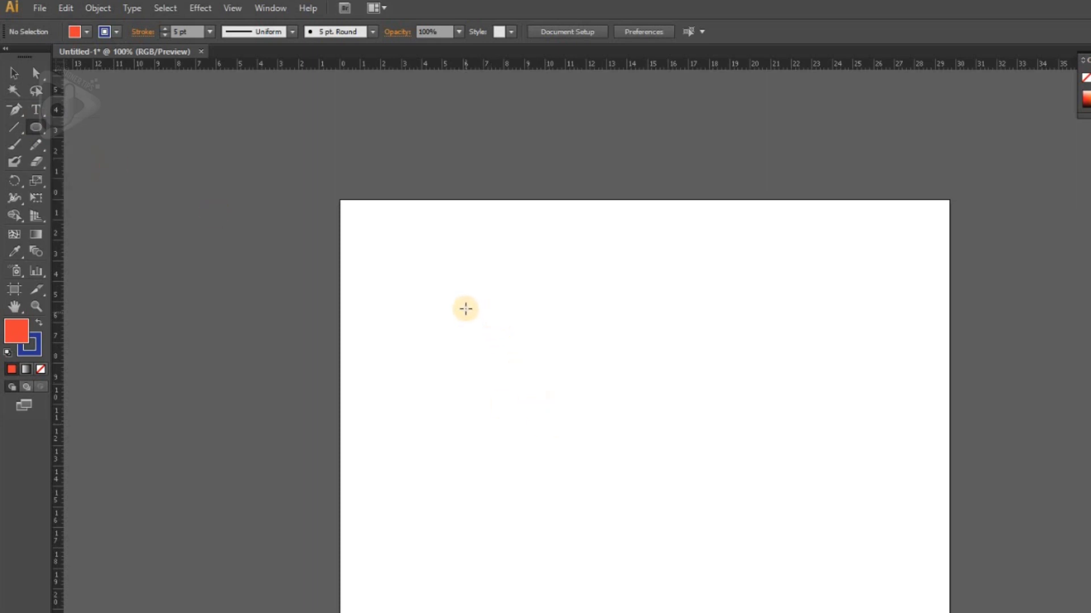
pyautogui.moveTo(465, 308); pyautogui.dragTo(522, 380)
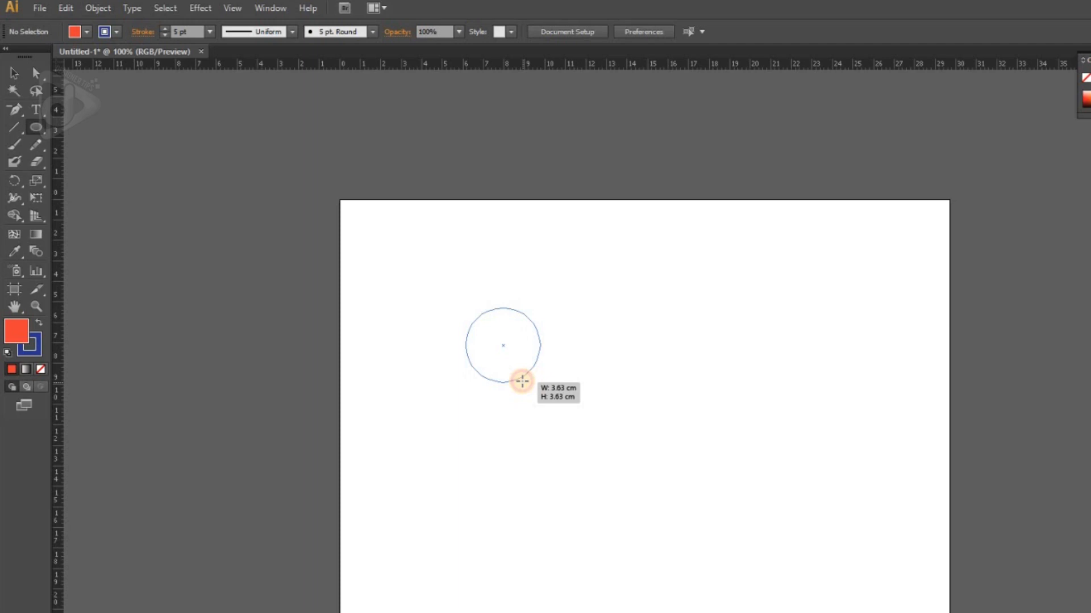
pyautogui.moveTo(522, 380); pyautogui.dragTo(475, 321)
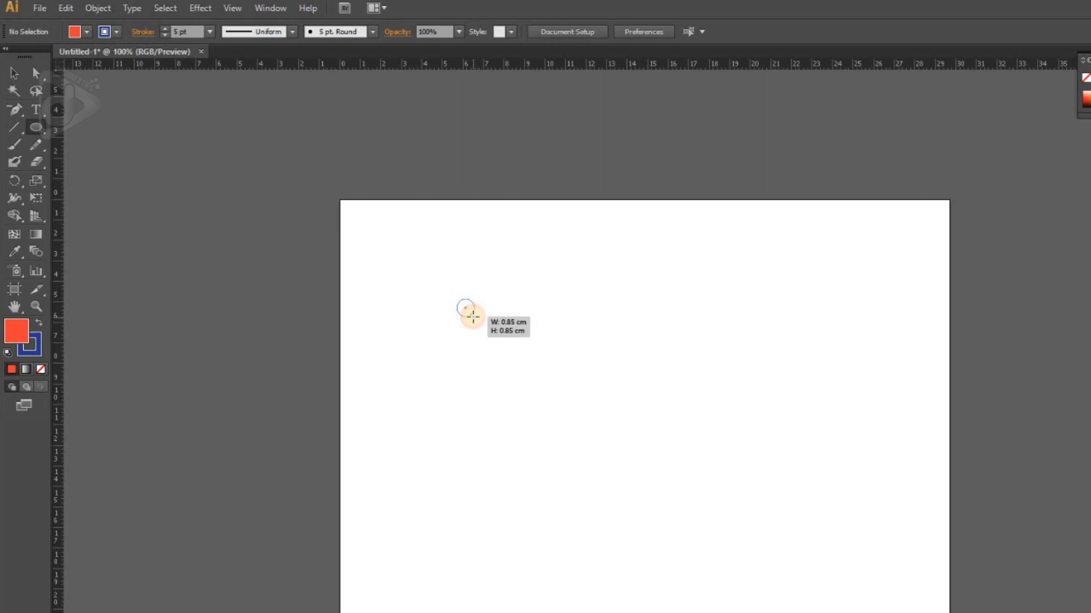
pyautogui.moveTo(478, 331)
pyautogui.mouseDown()
pyautogui.moveTo(506, 383)
pyautogui.moveTo(468, 316)
pyautogui.moveTo(592, 463)
pyautogui.moveTo(591, 488)
pyautogui.mouseUp()
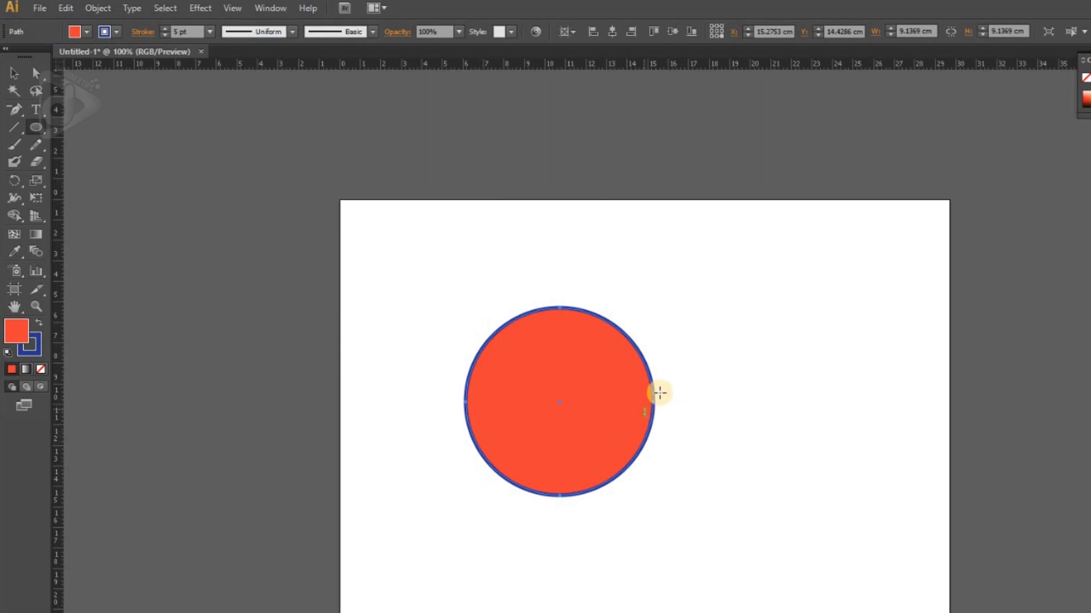
# Step: Draw a tall ellipse of about 10.6 × 16.6 cm to the right of the circle, and delete both shapes
pyautogui.moveTo(681, 297); pyautogui.dragTo(899, 612)
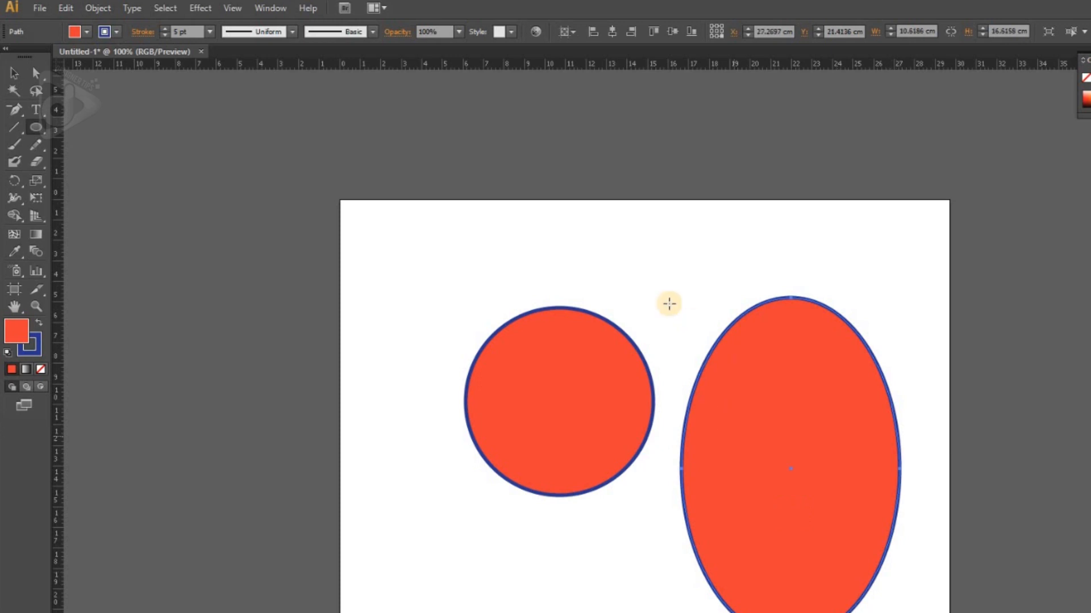
pyautogui.hotkey('ctrl', 'a')
pyautogui.press('Delete')
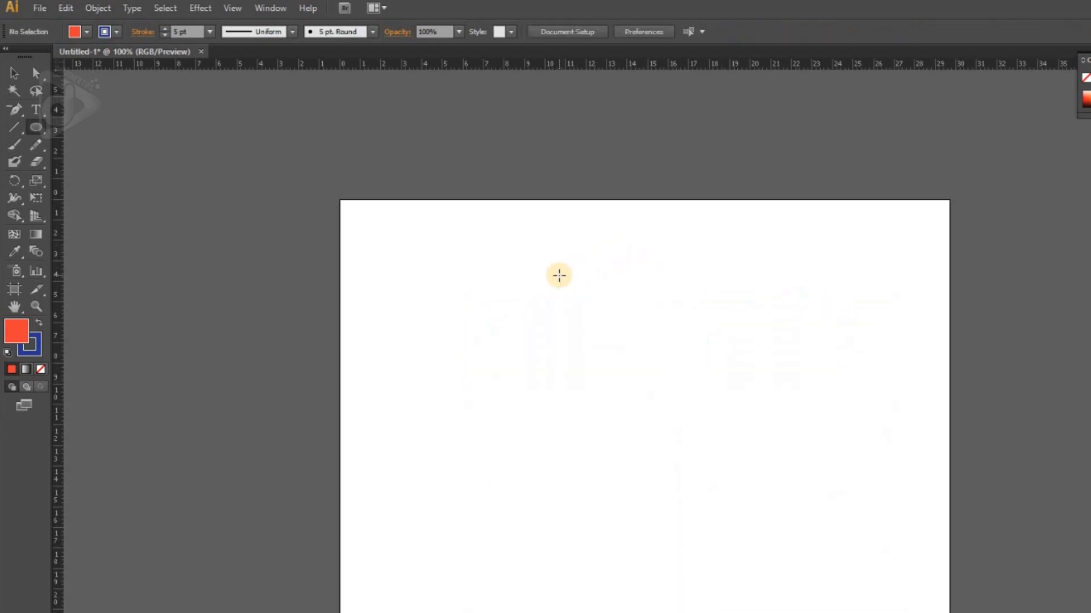
# Step: Create a circle exactly 5 cm wide and 5 cm high near the top centre of the artboard
pyautogui.click(785, 279)
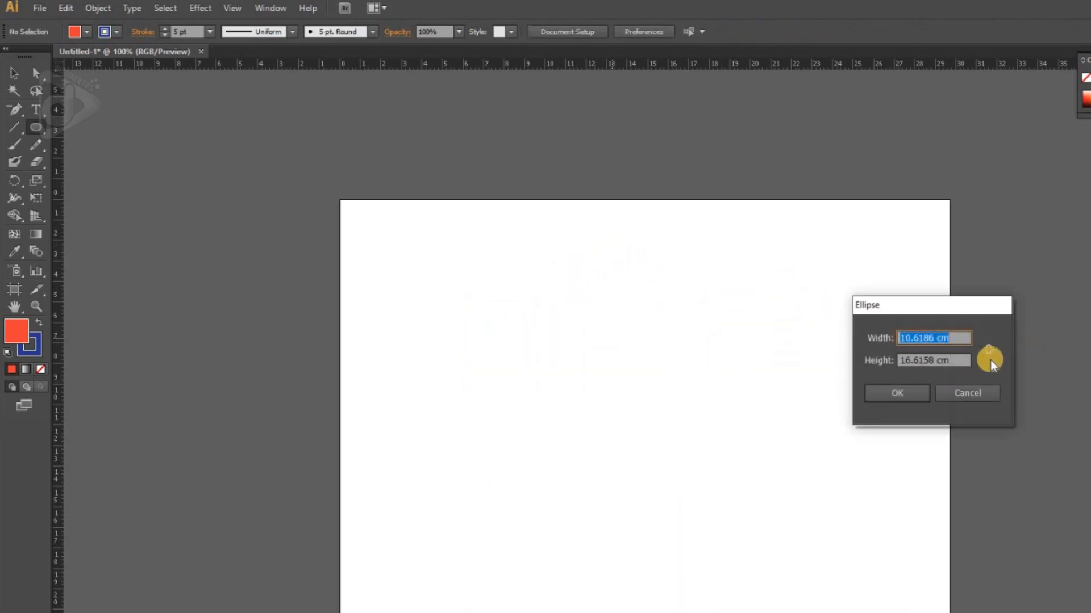
pyautogui.click(961, 340)
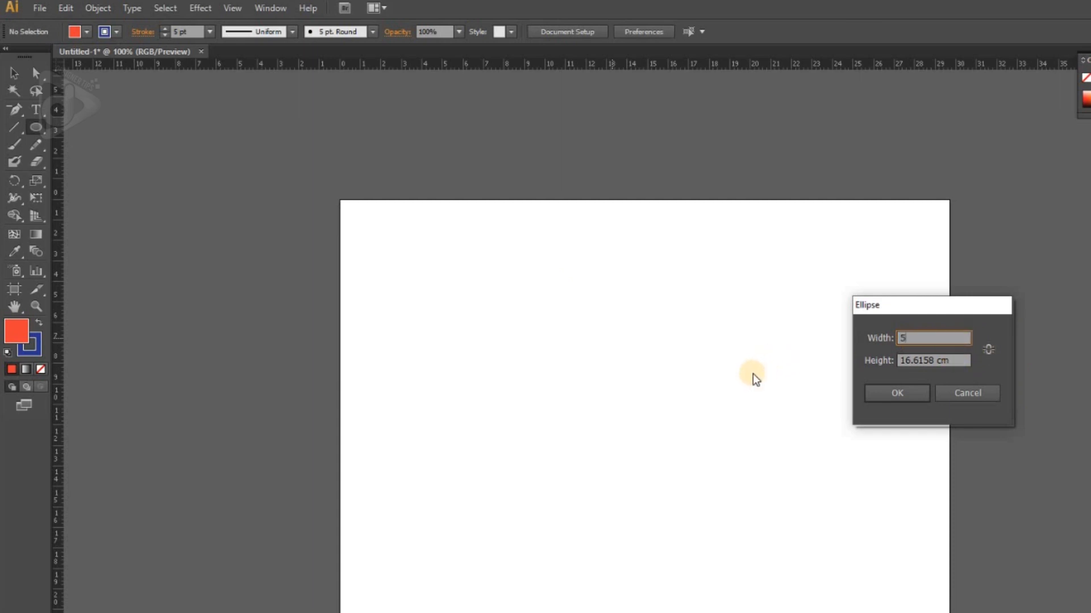
pyautogui.write('5')
pyautogui.press('Tab')
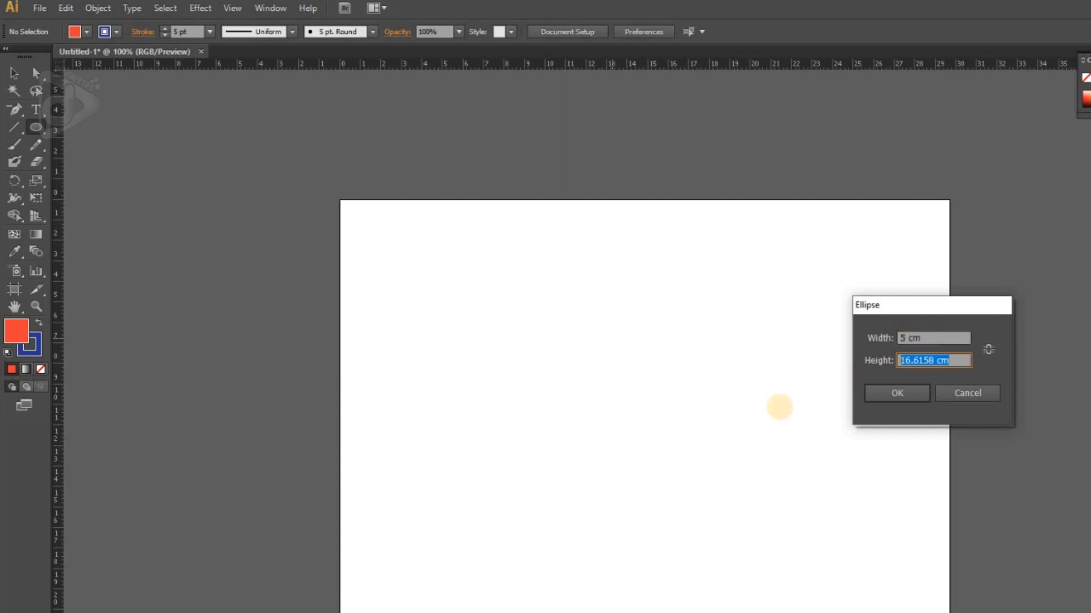
pyautogui.click(909, 390)
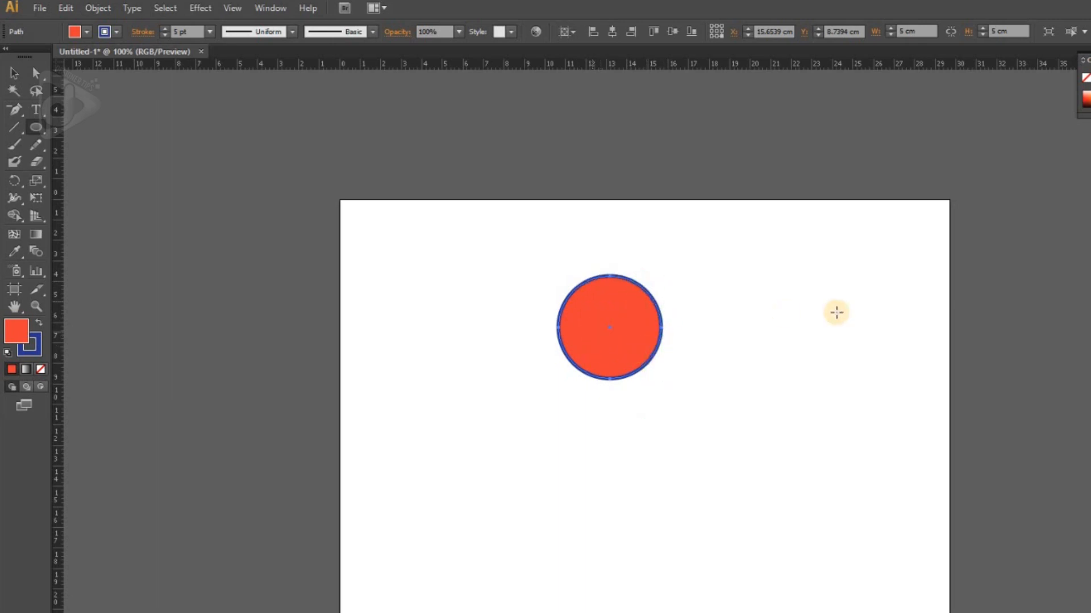
# Step: Create an ellipse 5 cm wide and 2 cm high to the right of the circle
pyautogui.click(720, 323)
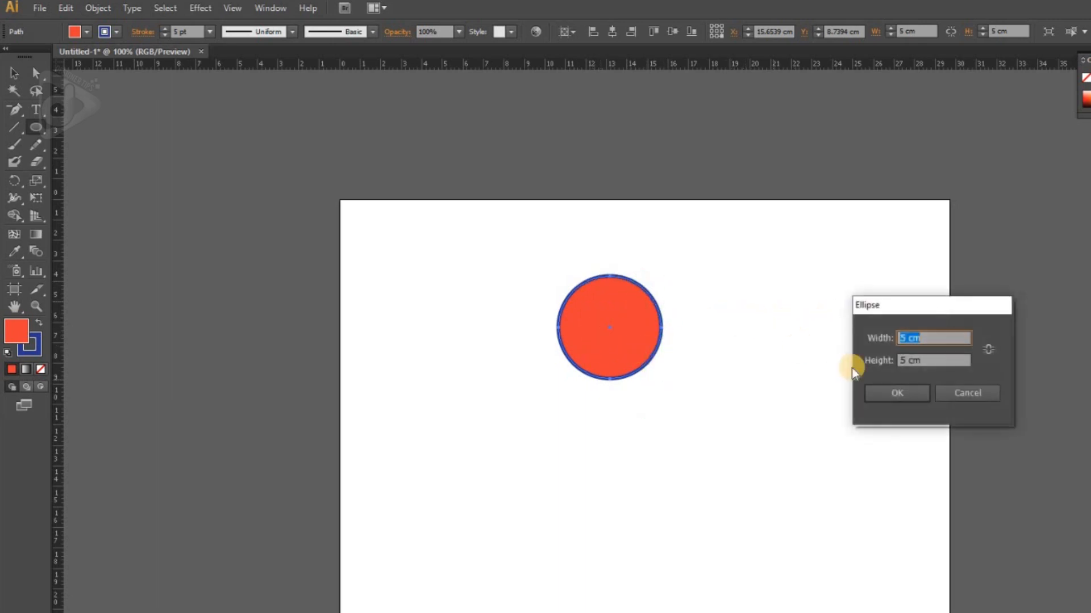
pyautogui.click(904, 362)
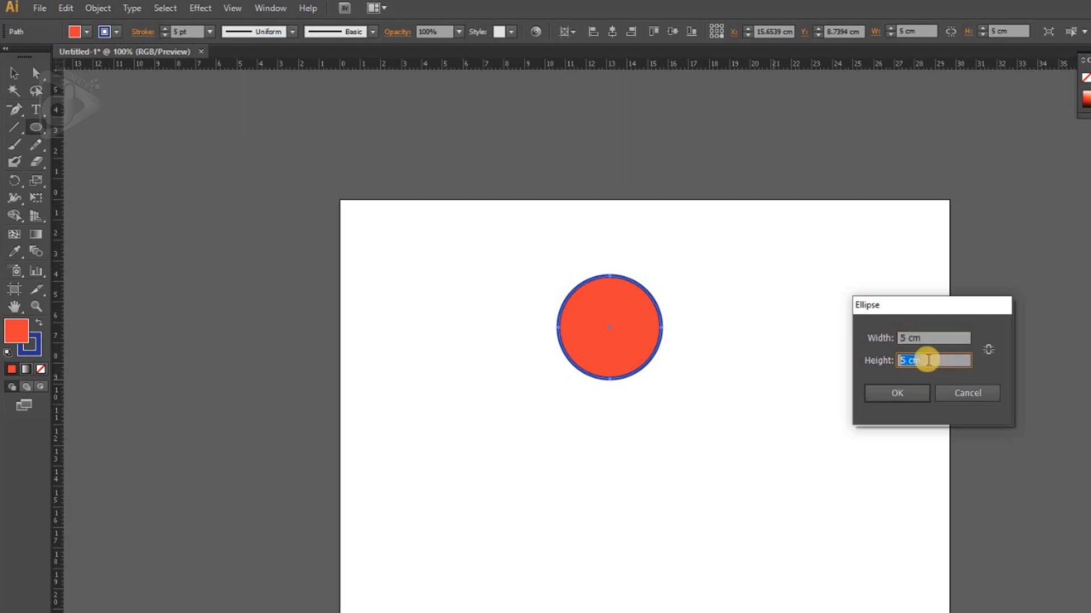
pyautogui.click(907, 393)
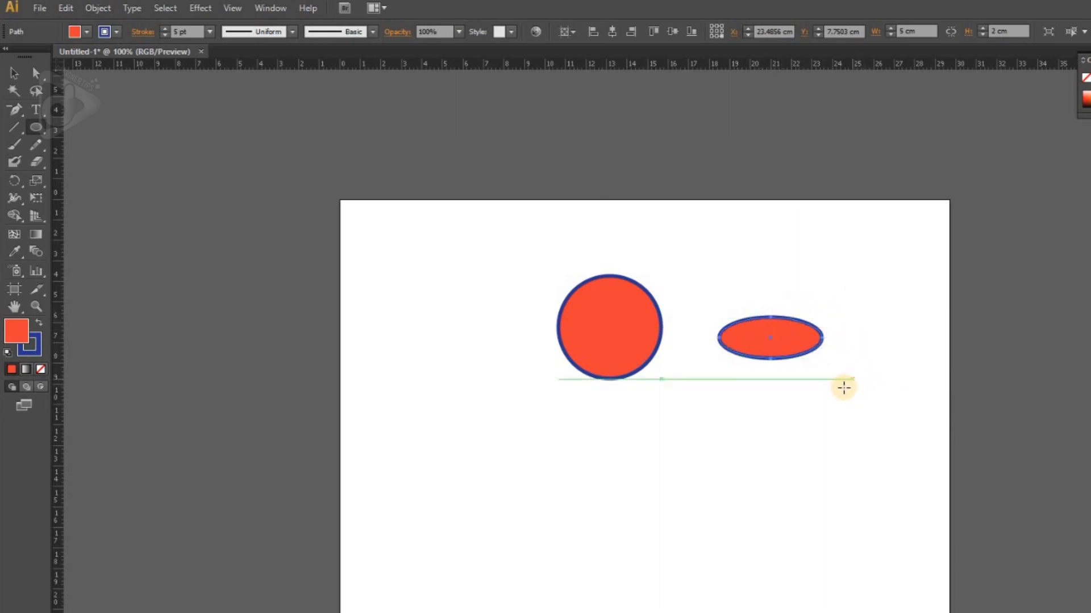
# Step: Draw a narrow upright ellipse and one of about 5 × 4.8 cm below the existing shapes, and delete everything
pyautogui.moveTo(747, 384); pyautogui.dragTo(779, 527)
pyautogui.moveTo(608, 432); pyautogui.dragTo(713, 531)
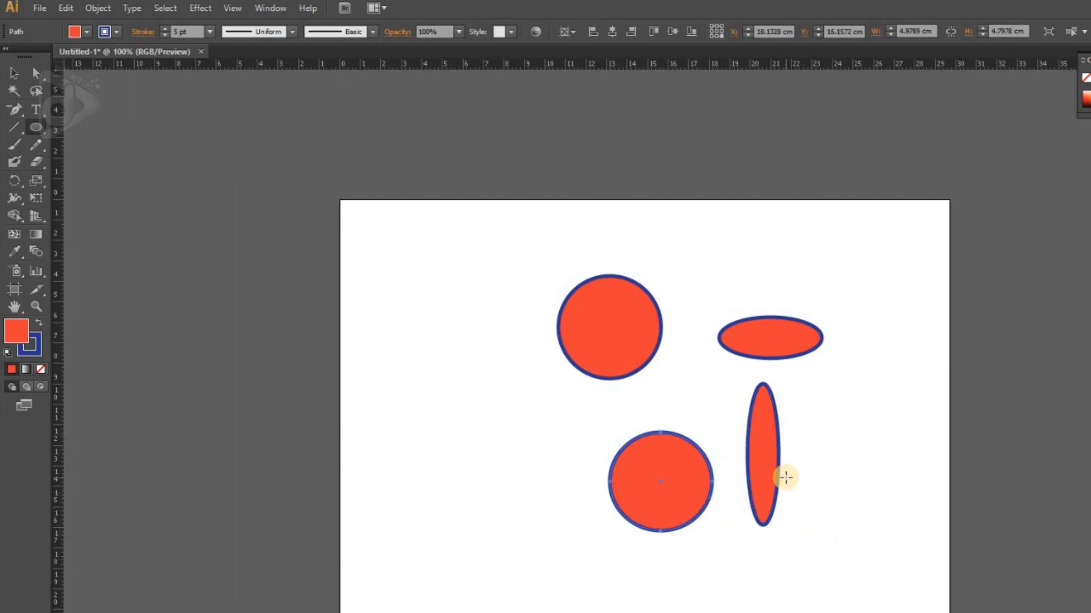
pyautogui.hotkey('ctrl', 'a')
pyautogui.press('Delete')
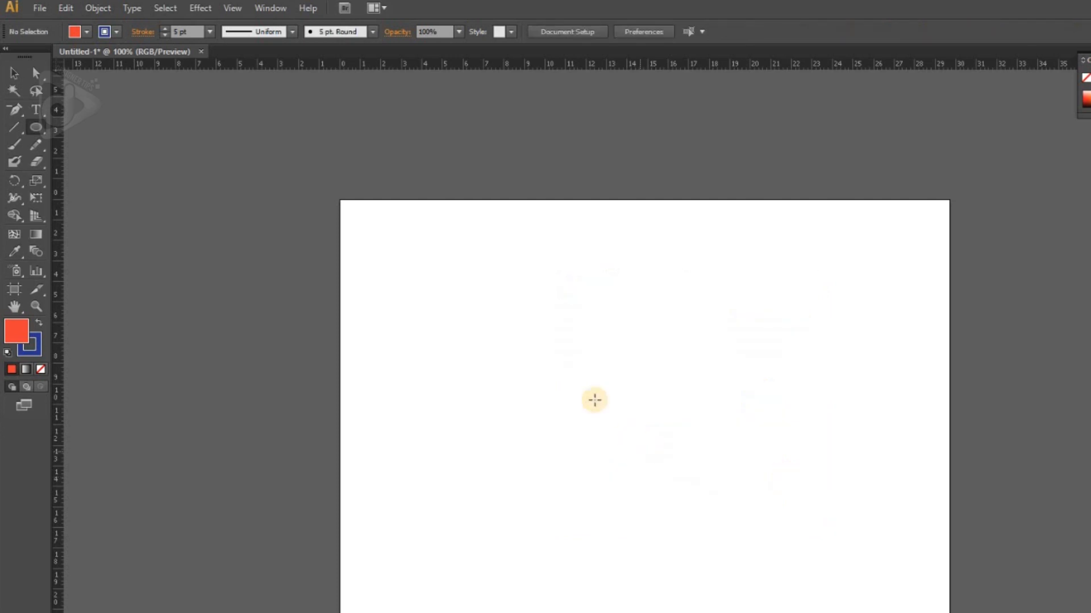
# Step: Start a polygon about 6 cm across in the artboard's upper-left part and increase its number of sides until it looks nearly round
pyautogui.moveTo(36, 128); pyautogui.dragTo(106, 175)
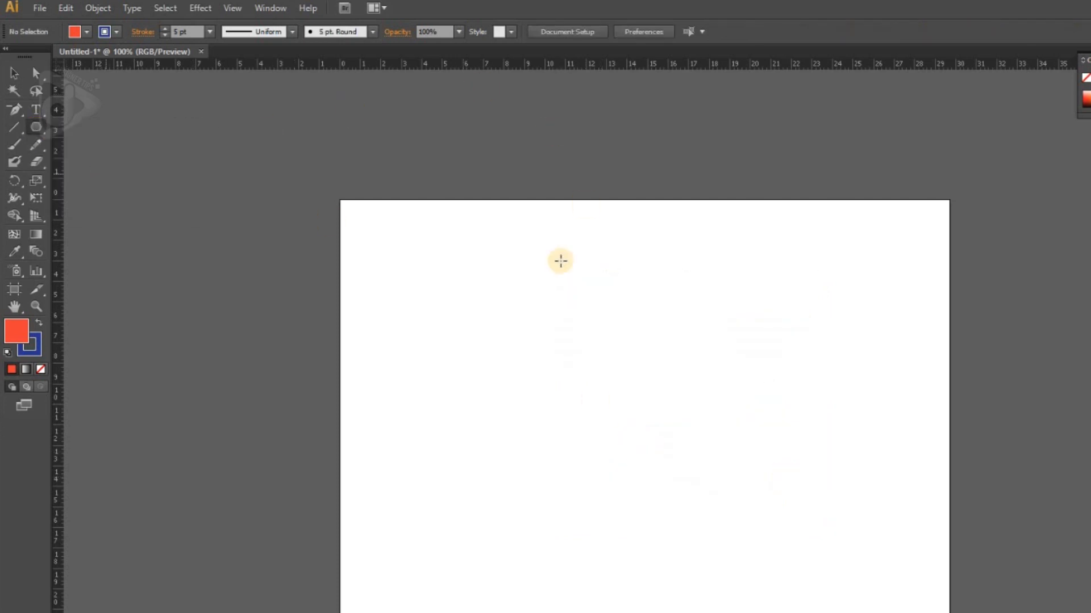
pyautogui.moveTo(472, 285); pyautogui.dragTo(512, 334)
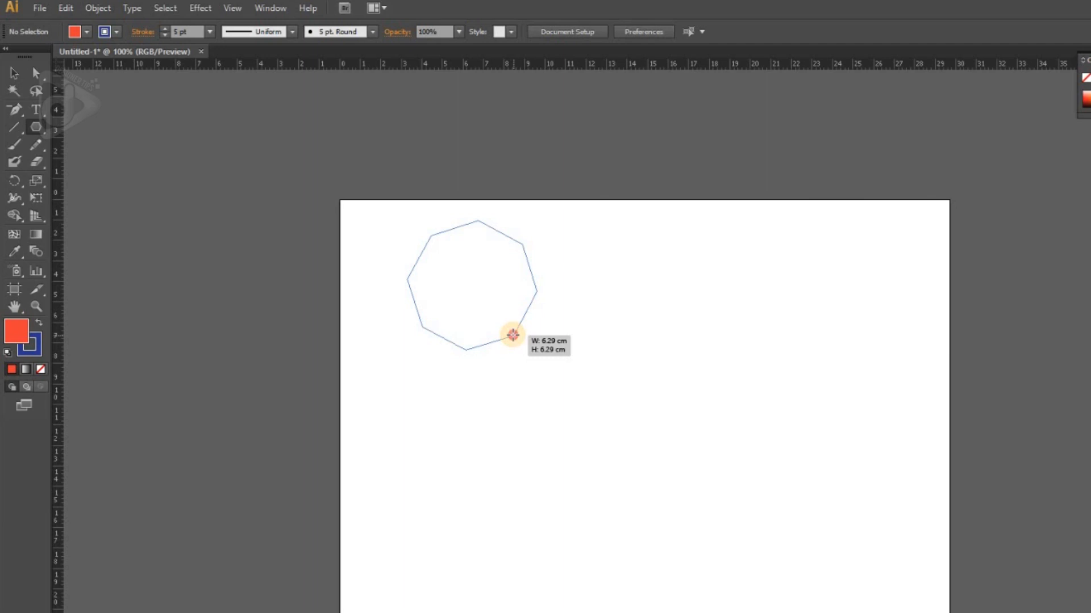
pyautogui.moveTo(512, 335); pyautogui.dragTo(512, 335)
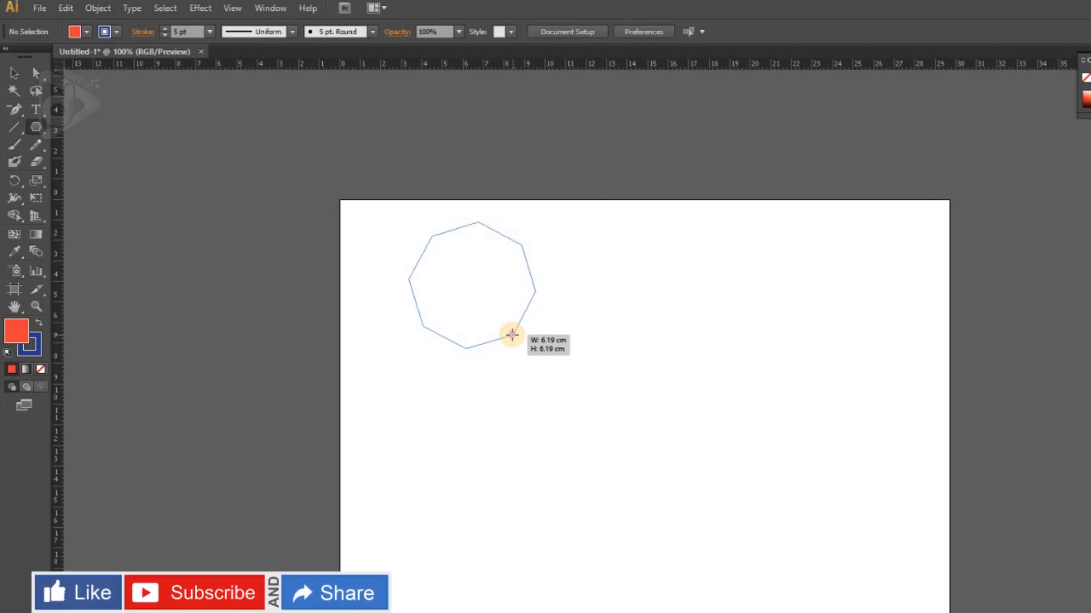
pyautogui.press('Up')
pyautogui.press('Up')
pyautogui.press('Up')
pyautogui.moveTo(511, 335); pyautogui.dragTo(512, 334)
pyautogui.press('Up')
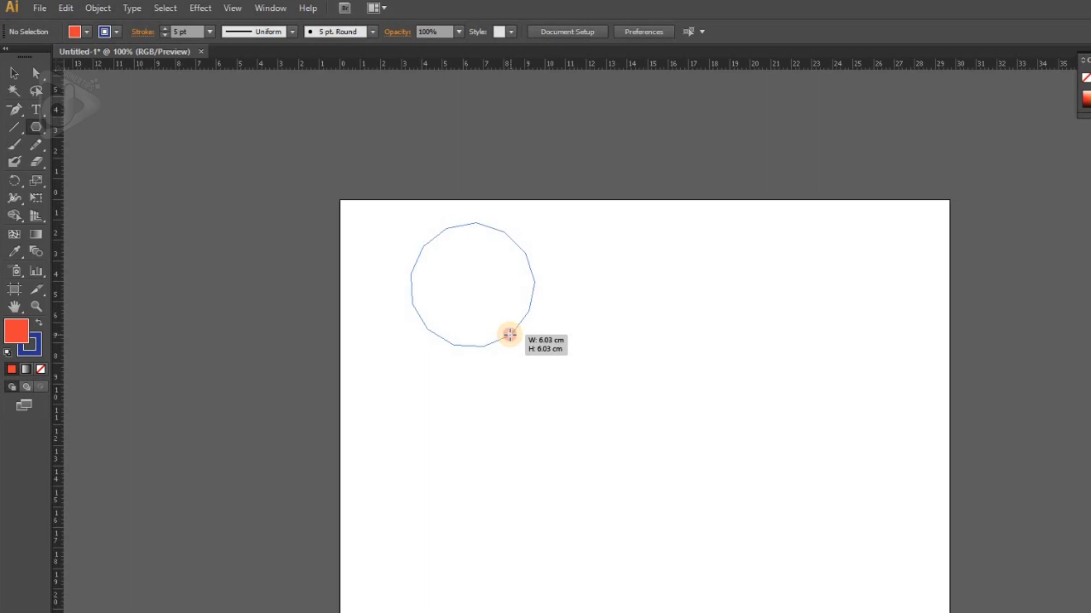
# Step: Reduce the polygon to six sides and finish it as a tilted hexagon of about 7.9 × 7.9 cm
pyautogui.press('Down')
pyautogui.press('Down')
pyautogui.press('Down')
pyautogui.press('Down')
pyautogui.press('Down')
pyautogui.press('Down')
pyautogui.moveTo(509, 335); pyautogui.dragTo(449, 366)
pyautogui.press('Down')
# Step: Create a polygon with a 5 cm radius and more than six sides to the right of the hexagon
pyautogui.click(683, 366)
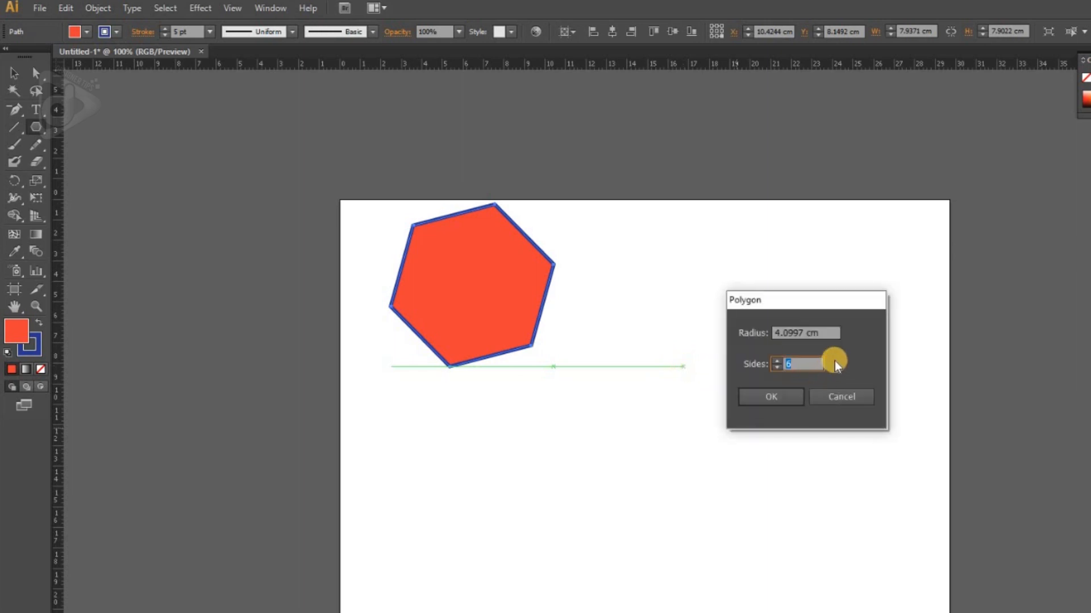
pyautogui.click(825, 333)
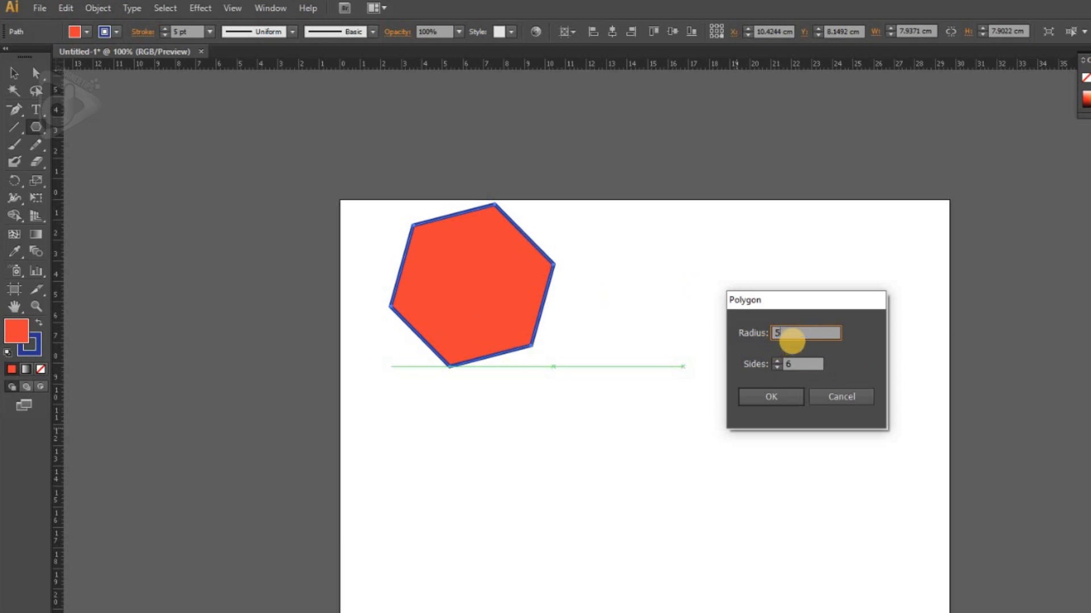
pyautogui.click(804, 365)
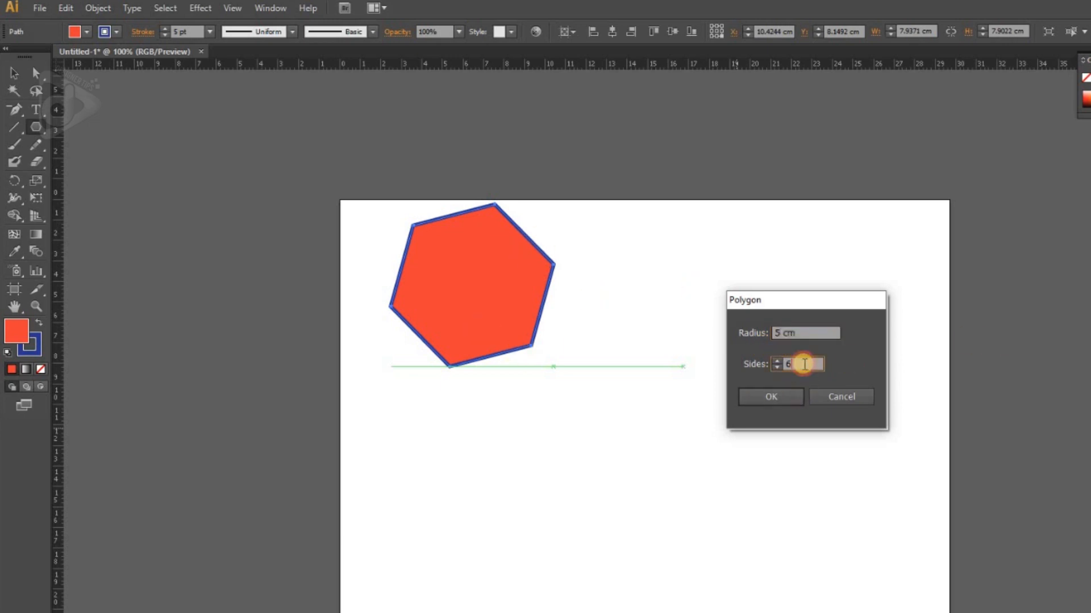
pyautogui.click(775, 360)
pyautogui.click(778, 395)
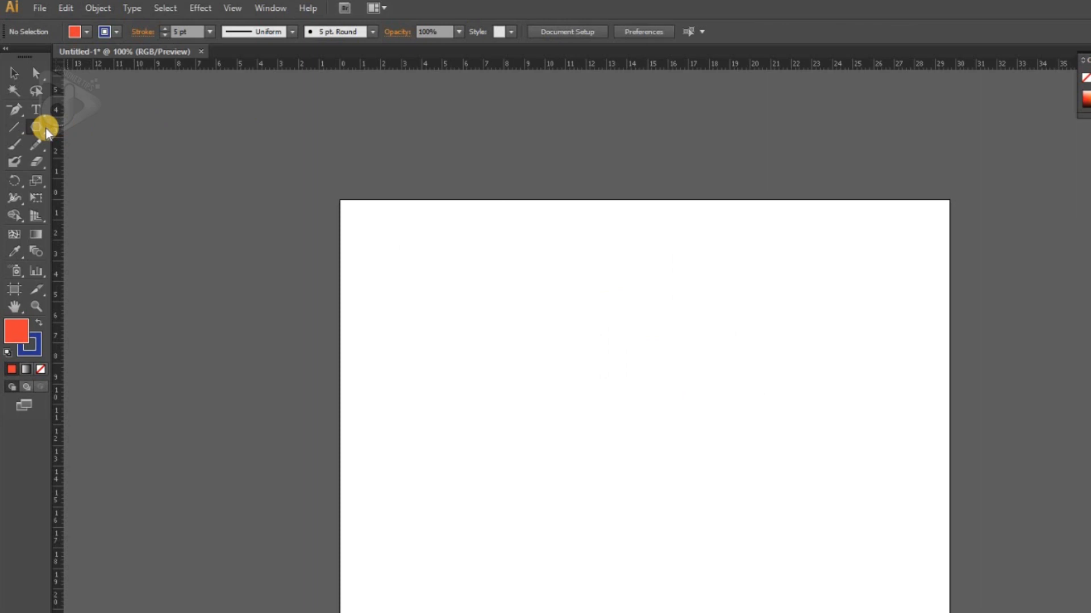
# Step: Draw a five-pointed star in the upper-left part of the artboard and a smaller tilted one of about 4 × 4 cm to its right
pyautogui.moveTo(39, 126); pyautogui.dragTo(104, 195)
pyautogui.moveTo(509, 339)
pyautogui.mouseDown()
pyautogui.moveTo(549, 408)
pyautogui.moveTo(547, 392)
pyautogui.mouseUp()
pyautogui.moveTo(636, 312)
pyautogui.mouseDown()
pyautogui.moveTo(689, 370)
pyautogui.moveTo(668, 272)
pyautogui.moveTo(648, 253)
pyautogui.moveTo(577, 292)
pyautogui.moveTo(604, 343)
pyautogui.moveTo(678, 322)
pyautogui.moveTo(644, 267)
pyautogui.mouseUp()
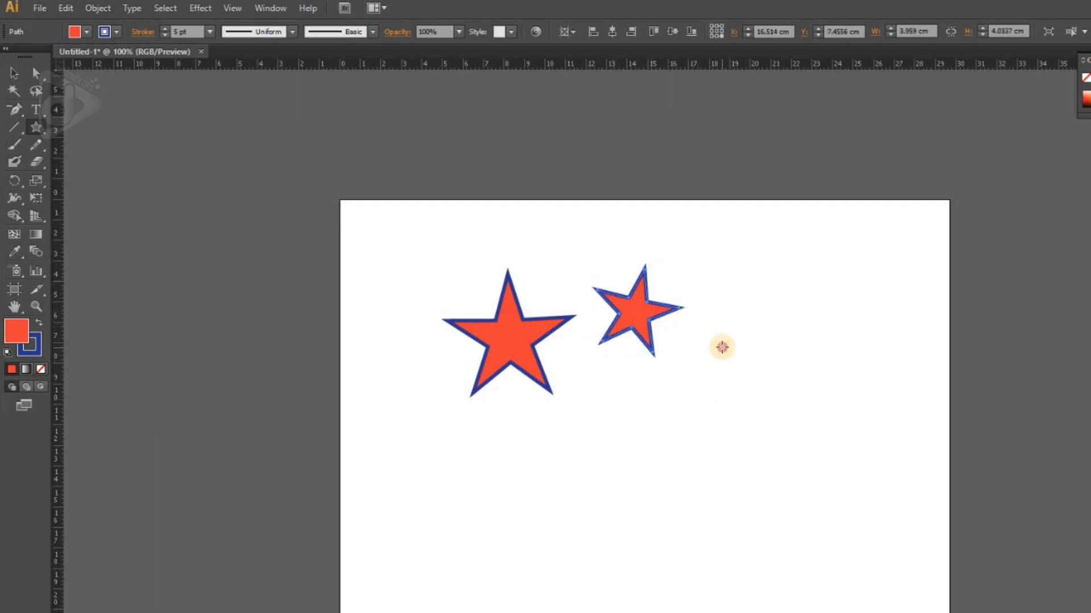
# Step: Draw an eight-pointed star of about 4 × 4 cm to the right of the small tilted star
pyautogui.moveTo(722, 347); pyautogui.dragTo(726, 354)
pyautogui.moveTo(739, 379); pyautogui.dragTo(739, 388)
pyautogui.press('Up')
pyautogui.press('Up')
pyautogui.press('Up')
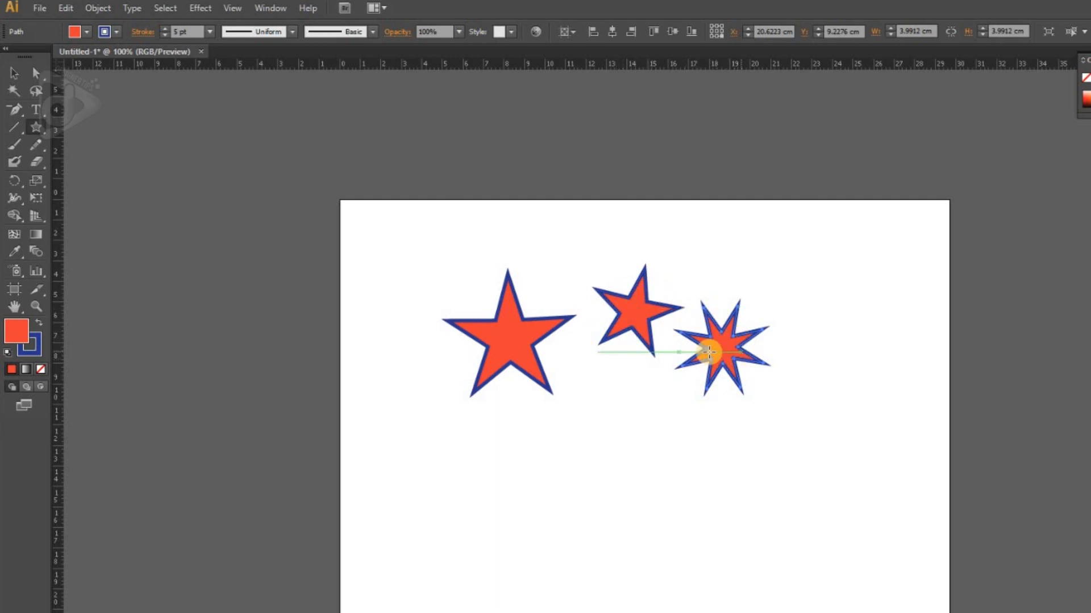
# Step: Draw two many-pointed stars side by side below the others, the right one with 14 points and about 7.5 × 7.5 cm
pyautogui.moveTo(582, 449)
pyautogui.mouseDown()
pyautogui.moveTo(607, 491)
pyautogui.moveTo(588, 479)
pyautogui.moveTo(591, 496)
pyautogui.moveTo(584, 472)
pyautogui.moveTo(615, 608)
pyautogui.moveTo(585, 497)
pyautogui.moveTo(593, 507)
pyautogui.mouseUp()
pyautogui.press('Up')
pyautogui.press('Up')
pyautogui.press('Up')
pyautogui.press('Up')
pyautogui.moveTo(689, 469); pyautogui.dragTo(730, 534)
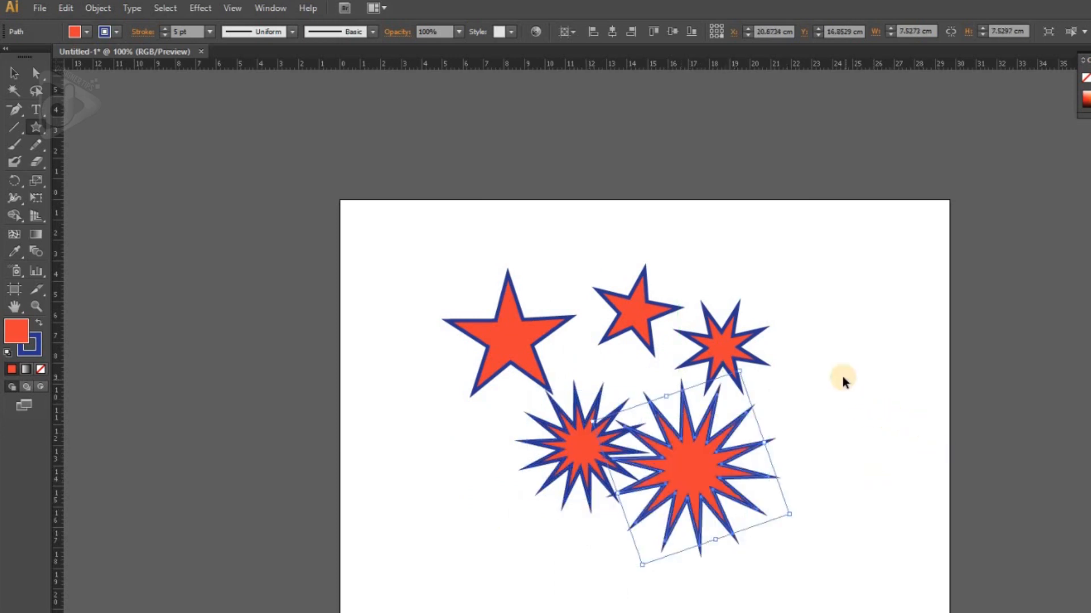
# Step: Clear the artboard and create a five-pointed star with radii of 5 cm and 2 cm in its upper-left part
pyautogui.hotkey('ctrl', 'shift', 'a')
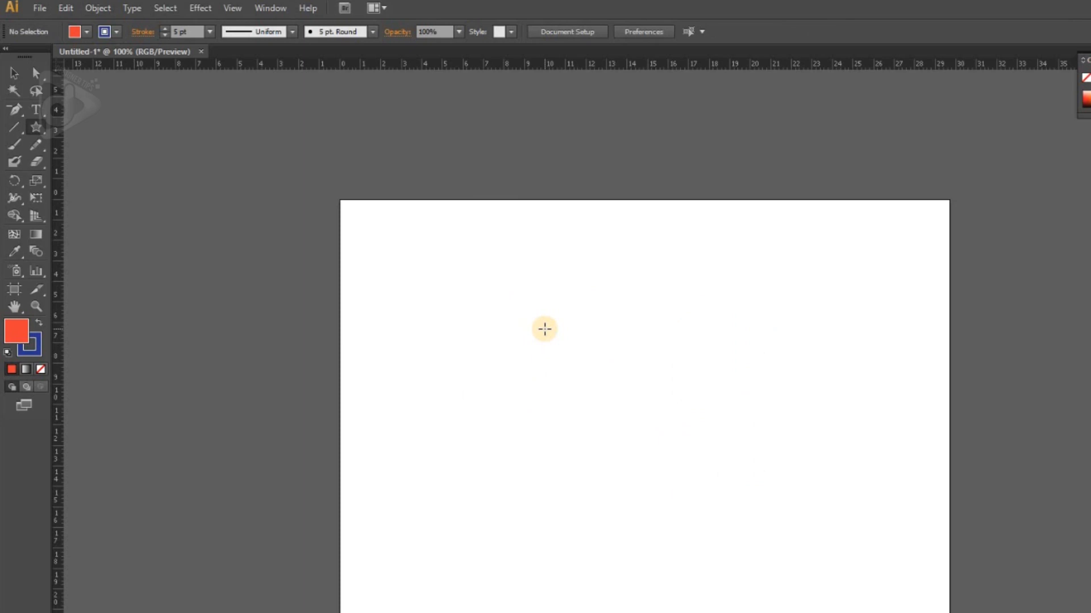
pyautogui.click(545, 329)
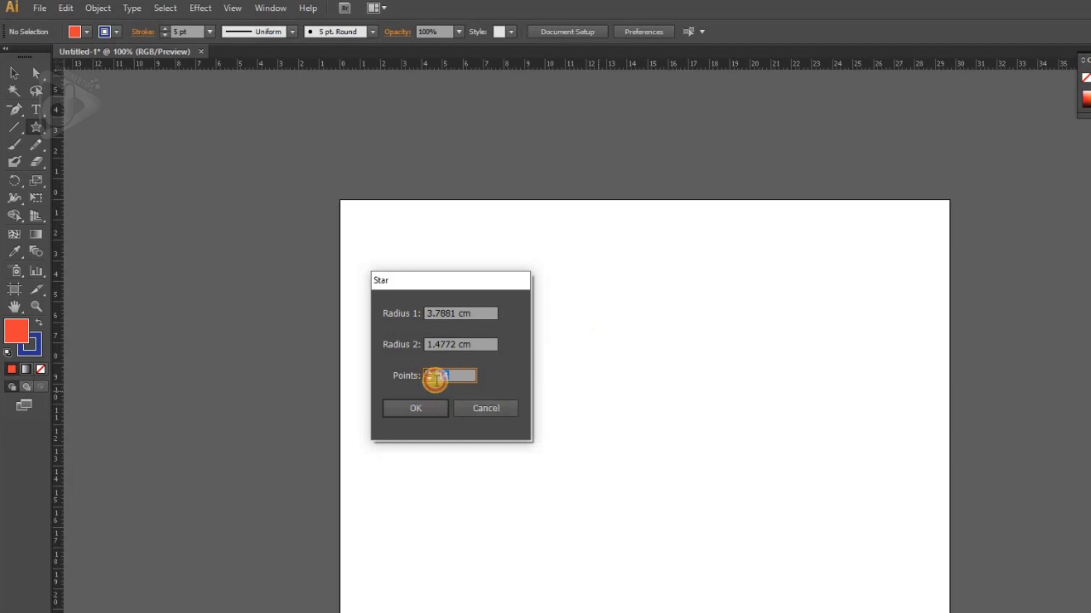
pyautogui.moveTo(445, 312); pyautogui.dragTo(419, 311)
pyautogui.write('5')
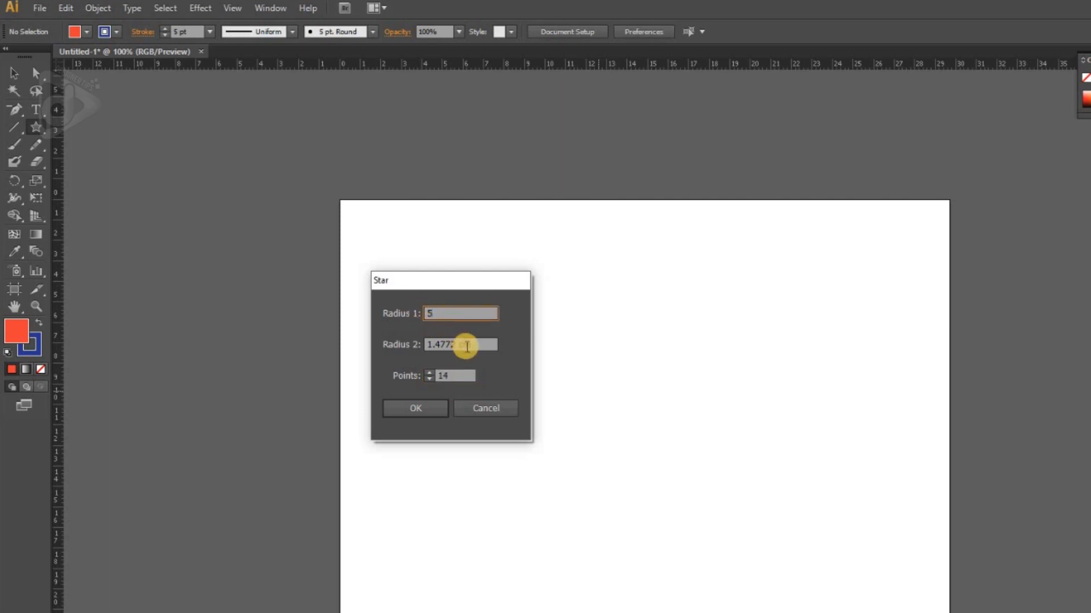
pyautogui.moveTo(475, 346); pyautogui.dragTo(417, 349)
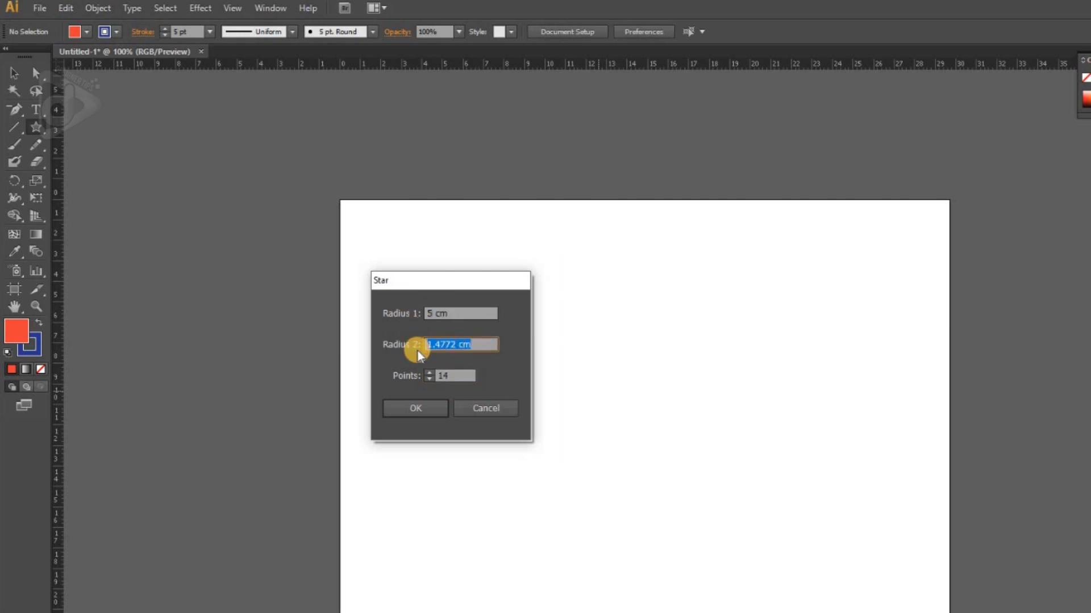
pyautogui.write('2')
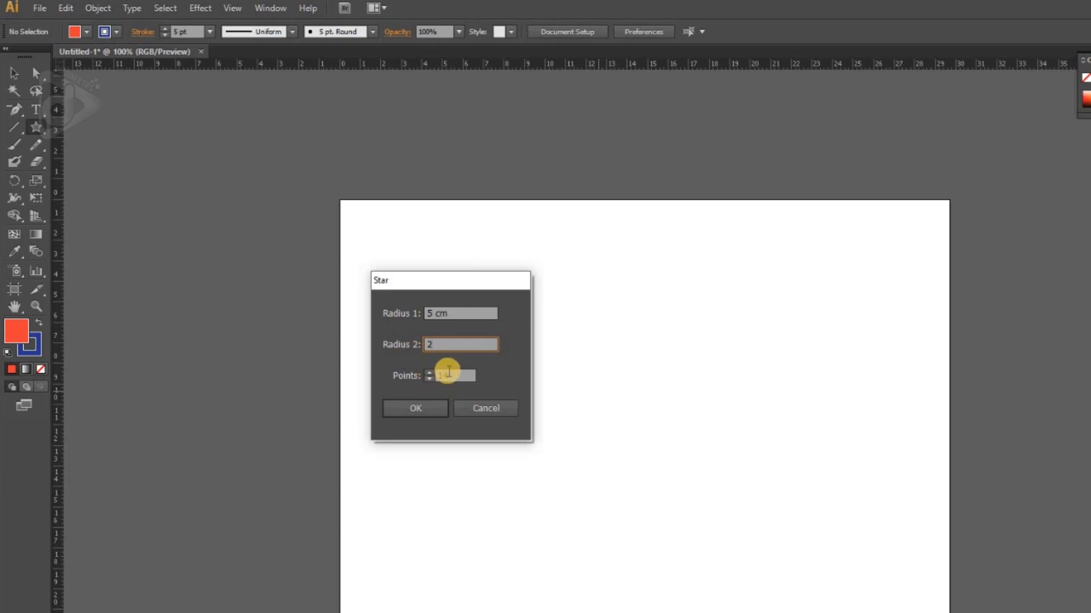
pyautogui.moveTo(455, 375); pyautogui.dragTo(429, 373)
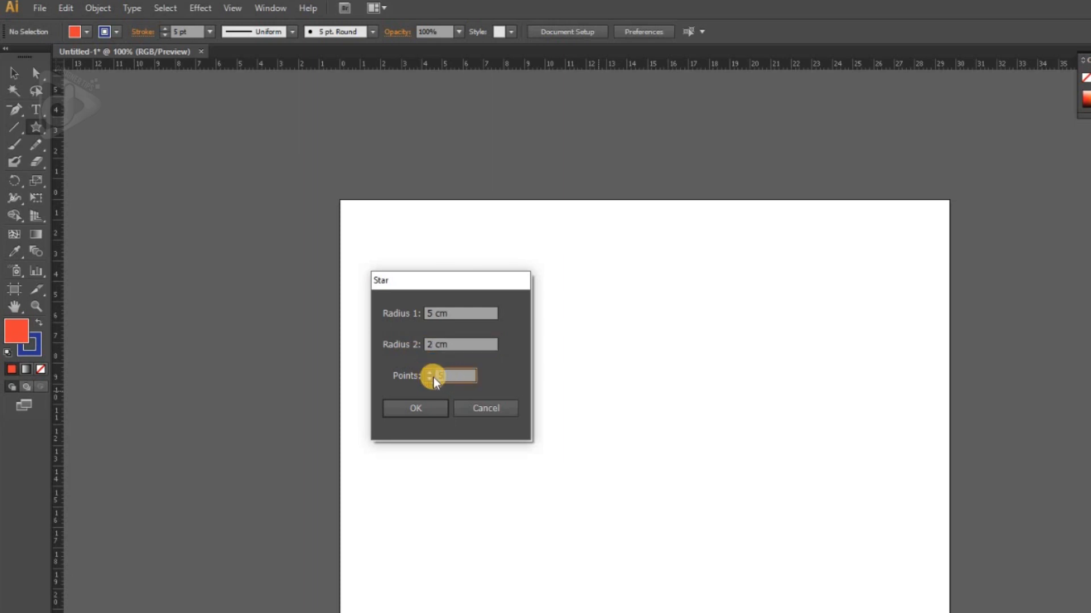
pyautogui.click(425, 409)
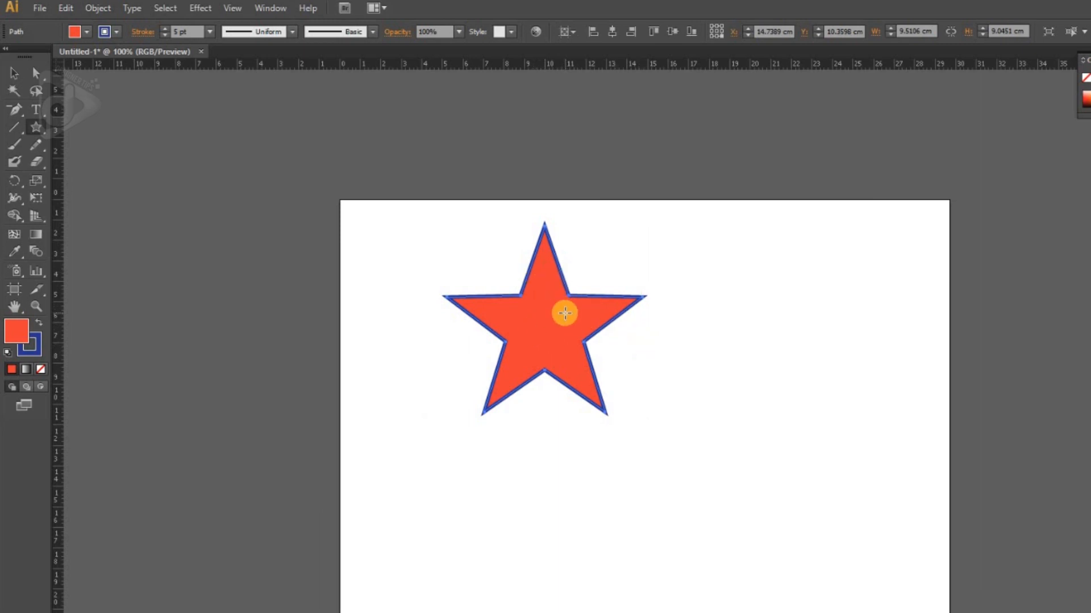
# Step: Create a second five-pointed star with radii of 5 cm and 1 cm to the right of the first star
pyautogui.click(727, 295)
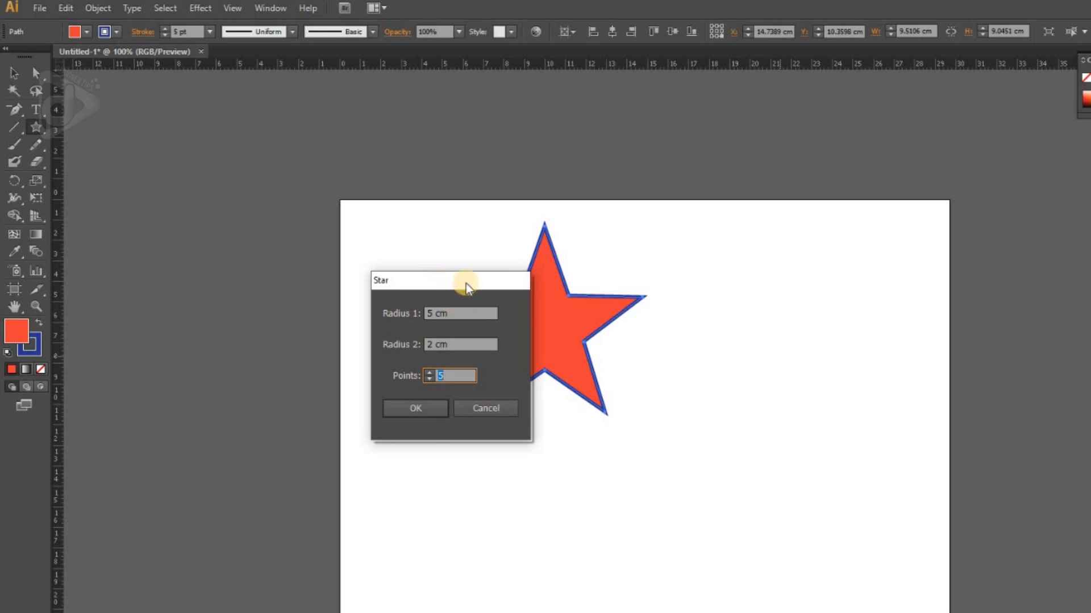
pyautogui.click(459, 314)
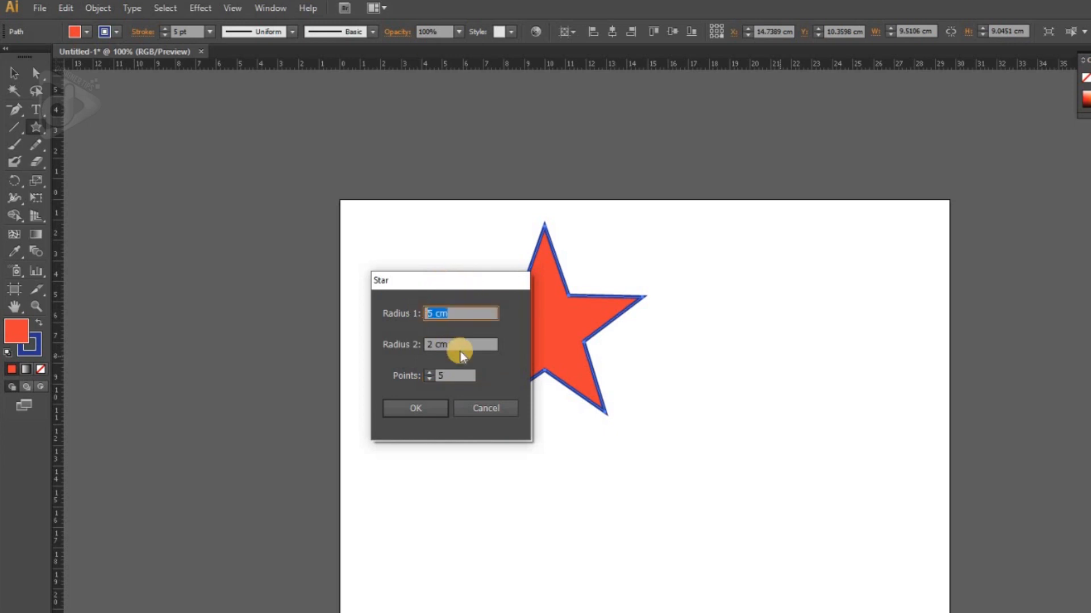
pyautogui.click(468, 348)
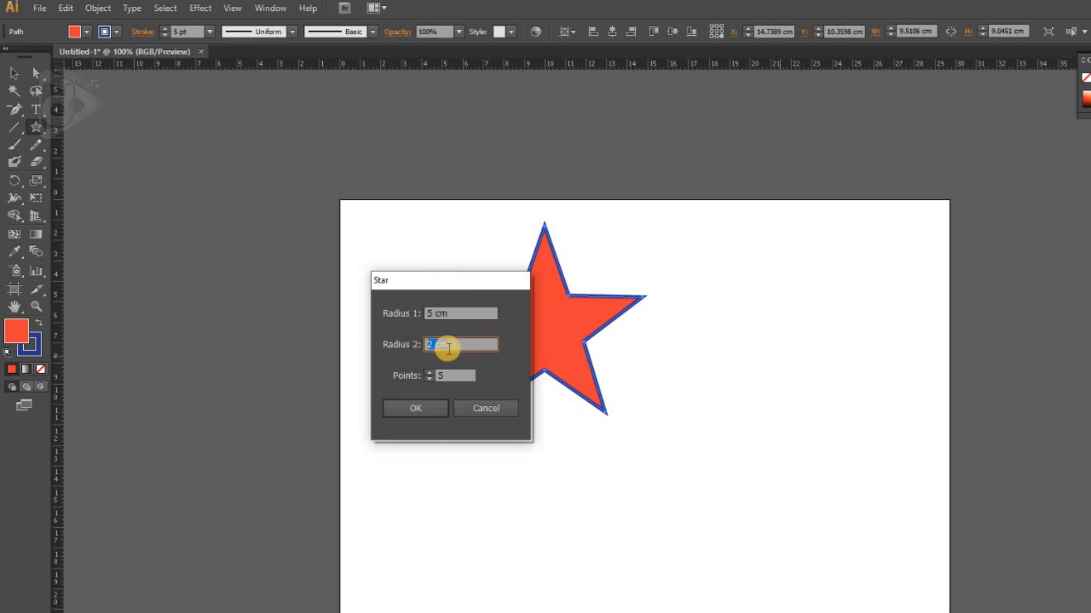
pyautogui.write('1')
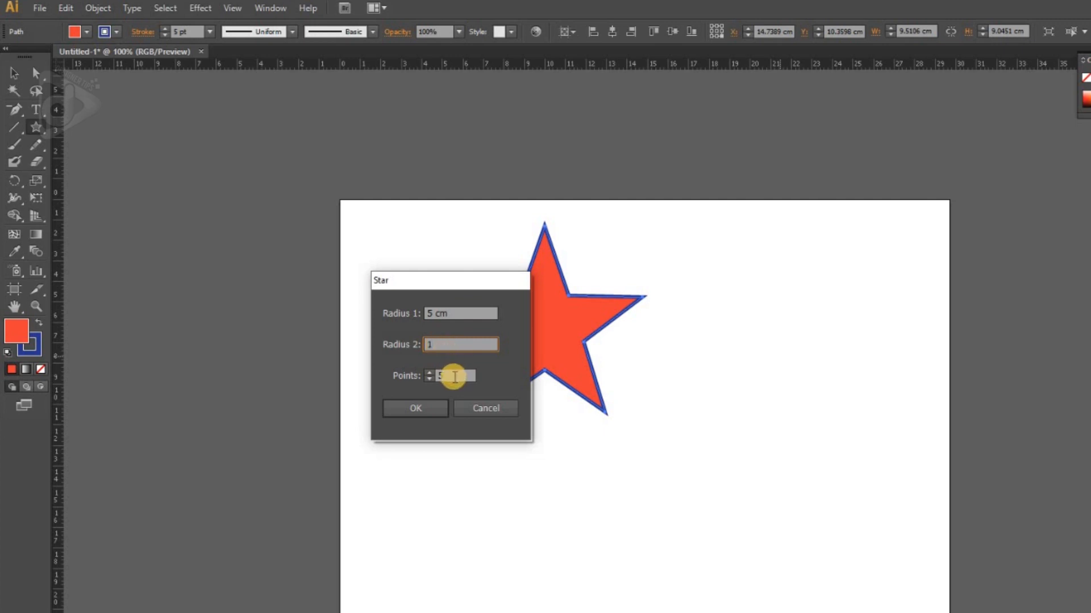
pyautogui.click(442, 377)
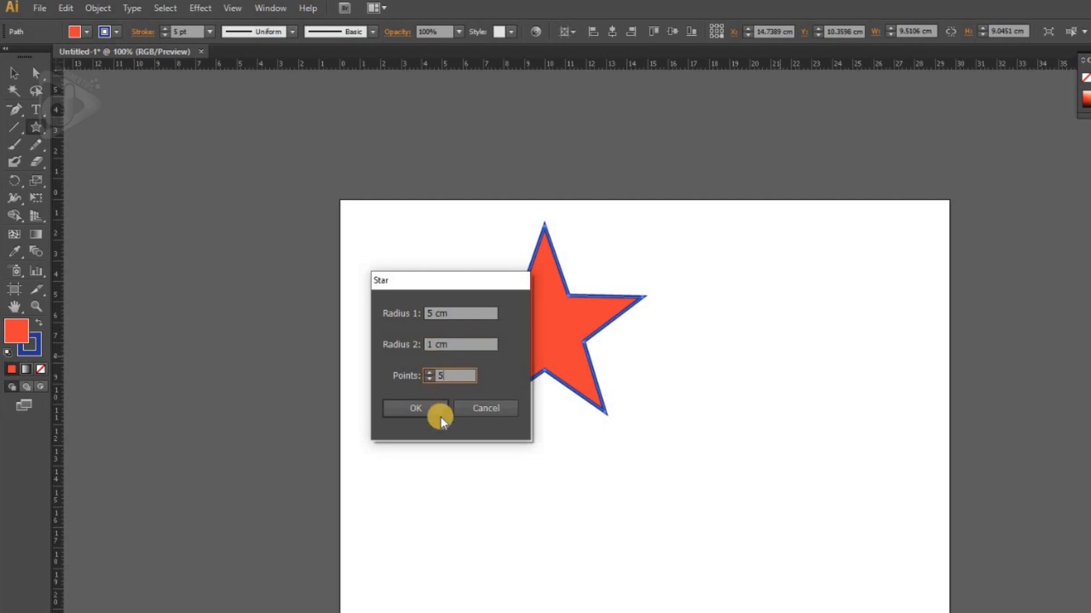
pyautogui.click(425, 408)
# Step: Move the slim star slightly to the right, level with the first star, and check the Smart Guides setting
pyautogui.press('v')
pyautogui.moveTo(765, 315); pyautogui.dragTo(802, 350)
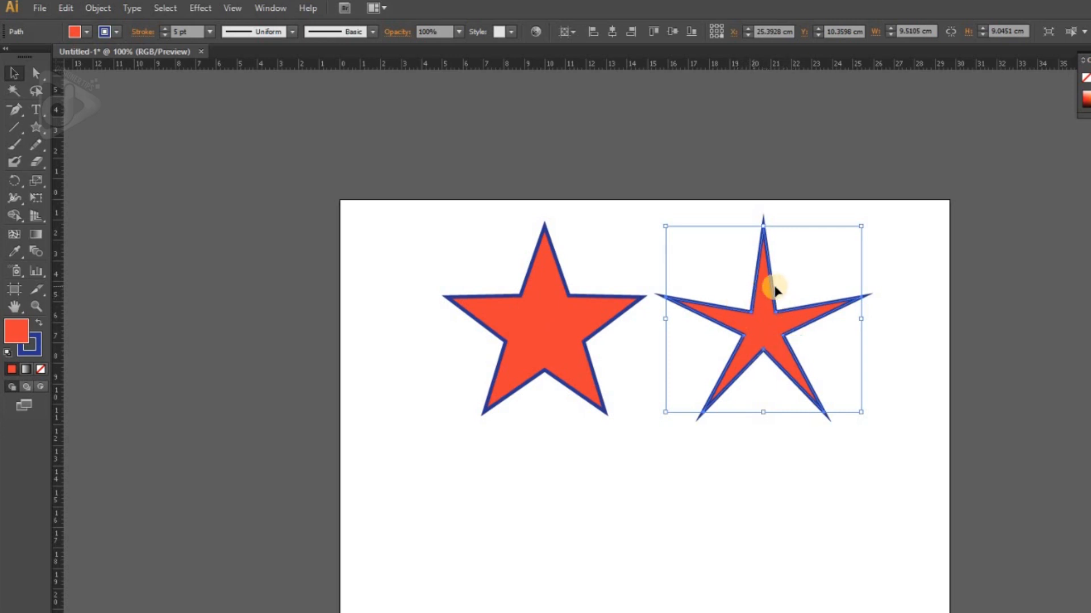
pyautogui.moveTo(760, 332)
pyautogui.mouseDown()
pyautogui.moveTo(756, 348)
pyautogui.moveTo(769, 351)
pyautogui.moveTo(767, 337)
pyautogui.mouseUp()
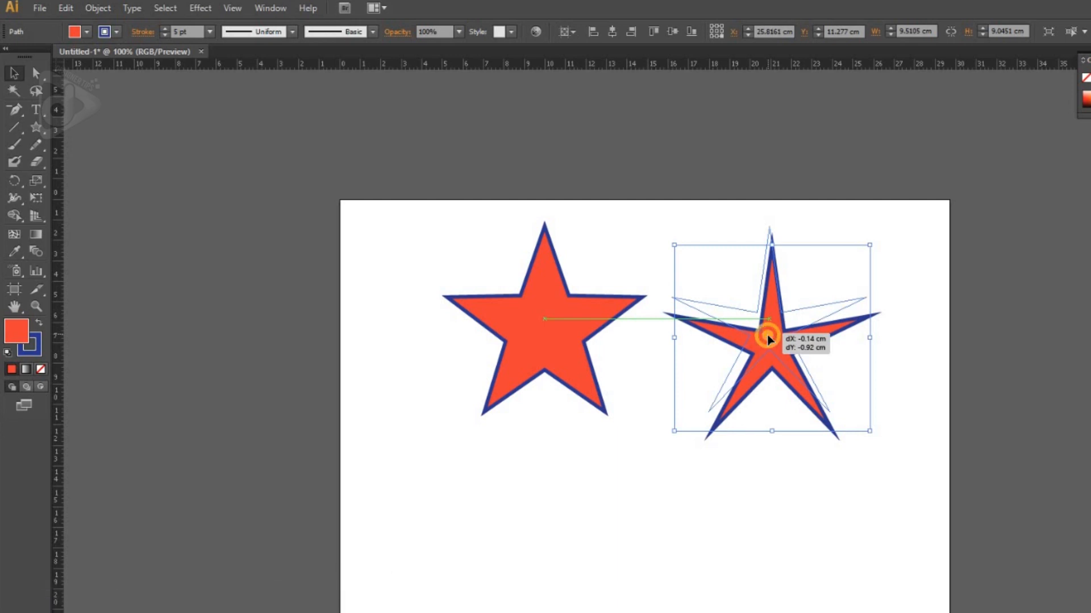
pyautogui.moveTo(767, 336); pyautogui.dragTo(768, 336)
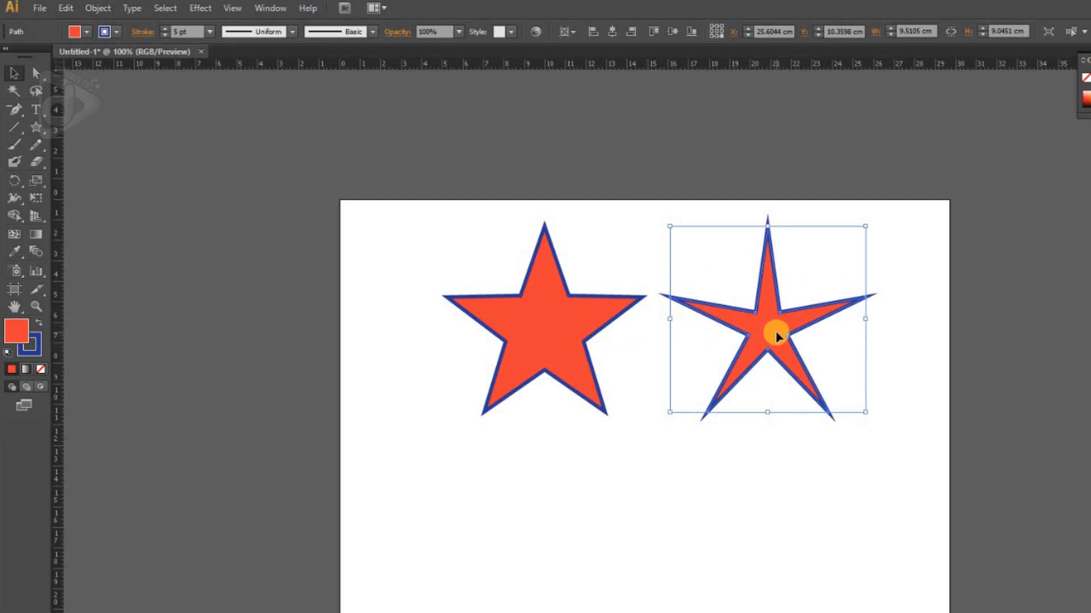
pyautogui.moveTo(777, 337); pyautogui.dragTo(782, 337)
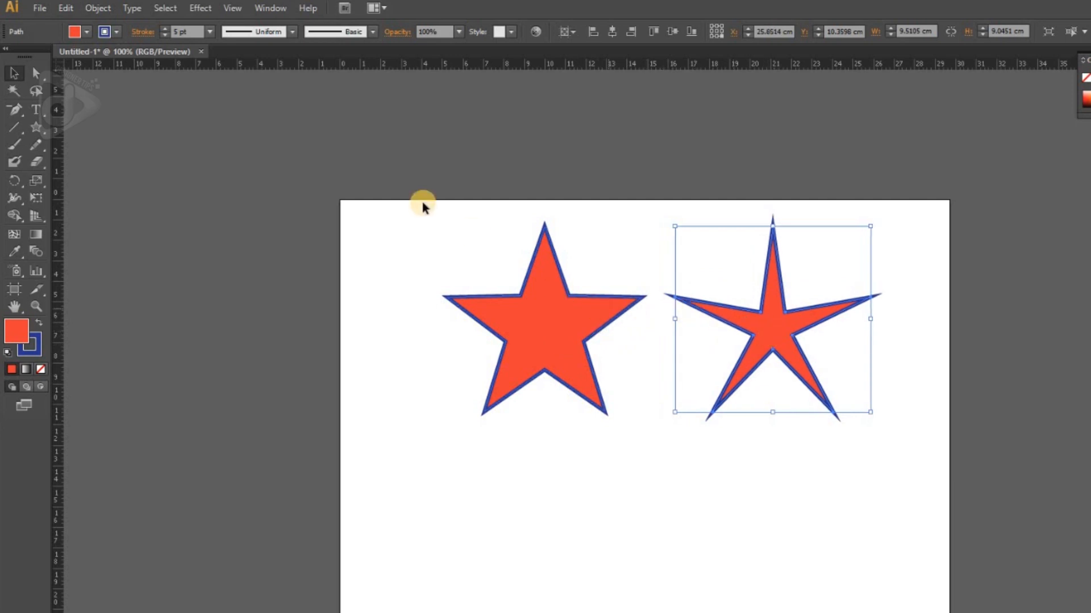
pyautogui.click(234, 7)
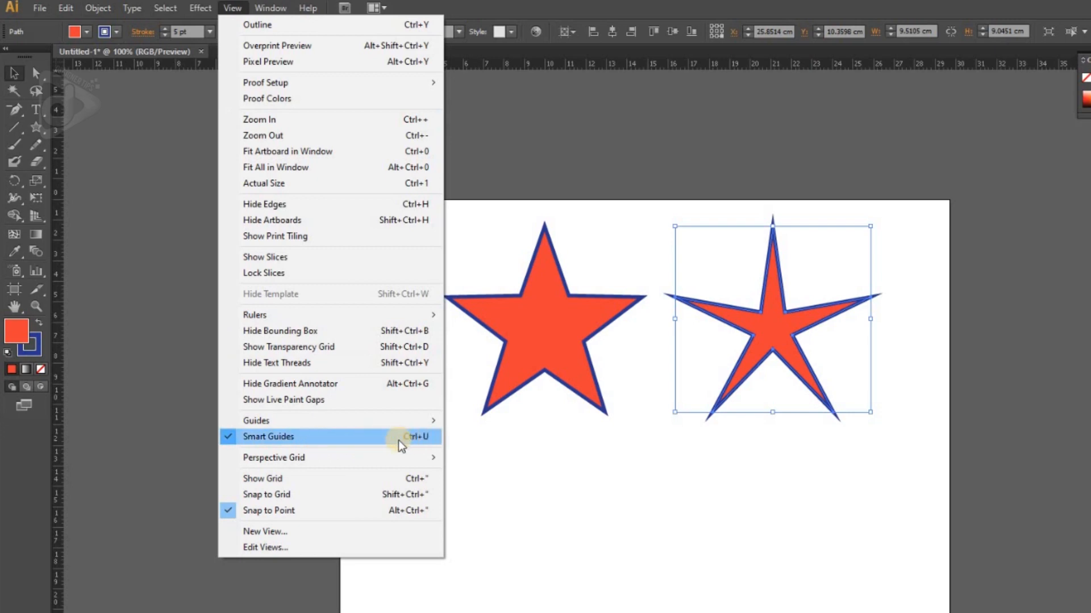
pyautogui.click(574, 425)
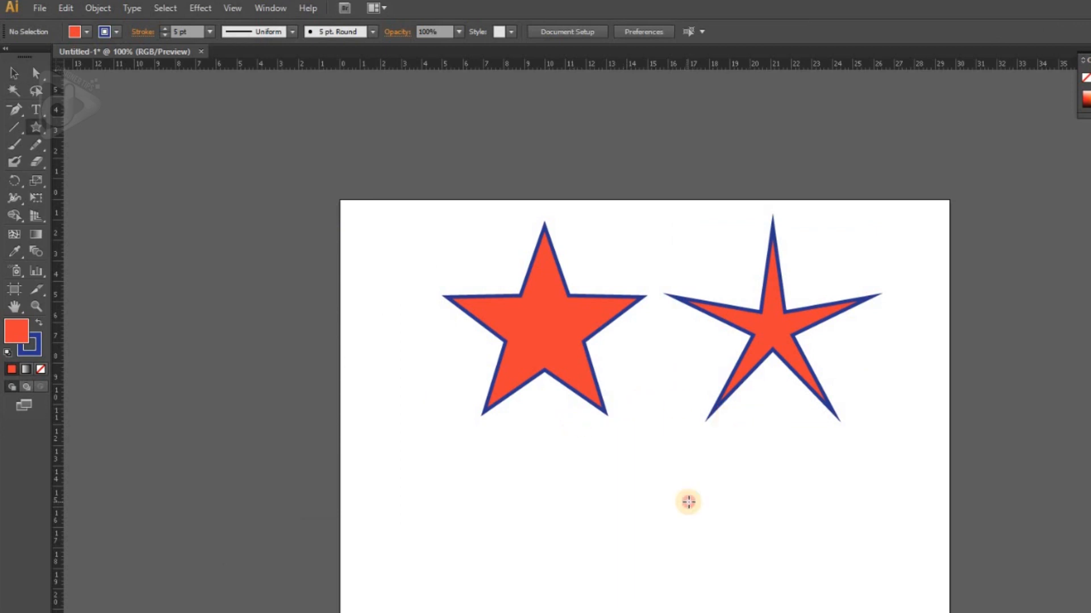
# Step: Draw a sunburst-like star of about 9.1 × 9.1 cm with dozens of points below the two stars
pyautogui.moveTo(689, 501); pyautogui.dragTo(751, 556)
pyautogui.press('Up')
pyautogui.press('Up')
pyautogui.press('Up')
pyautogui.press('Up')
pyautogui.press('Up')
pyautogui.press('Up')
pyautogui.press('Up')
pyautogui.press('Up')
pyautogui.press('Up')
pyautogui.press('Up')
pyautogui.press('Up')
pyautogui.press('Up')
pyautogui.press('Up')
pyautogui.press('Up')
pyautogui.press('Up')
pyautogui.press('Up')
pyautogui.press('Up')
pyautogui.press('Up')
pyautogui.press('Up')
pyautogui.press('Up')
pyautogui.press('Up')
pyautogui.press('Up')
pyautogui.press('Up')
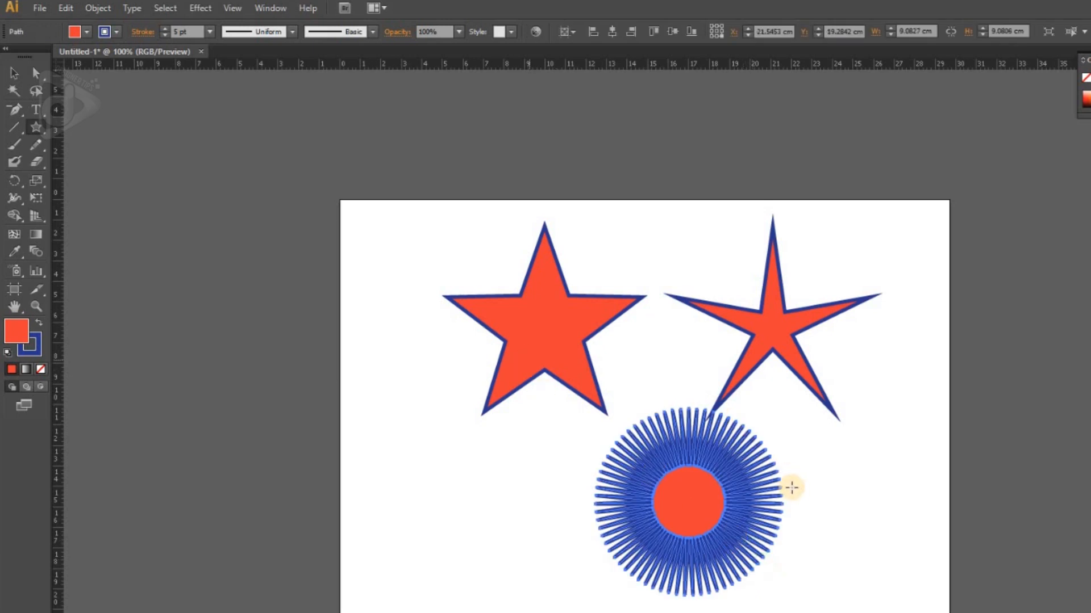
pyautogui.press('v')
pyautogui.click(872, 521)
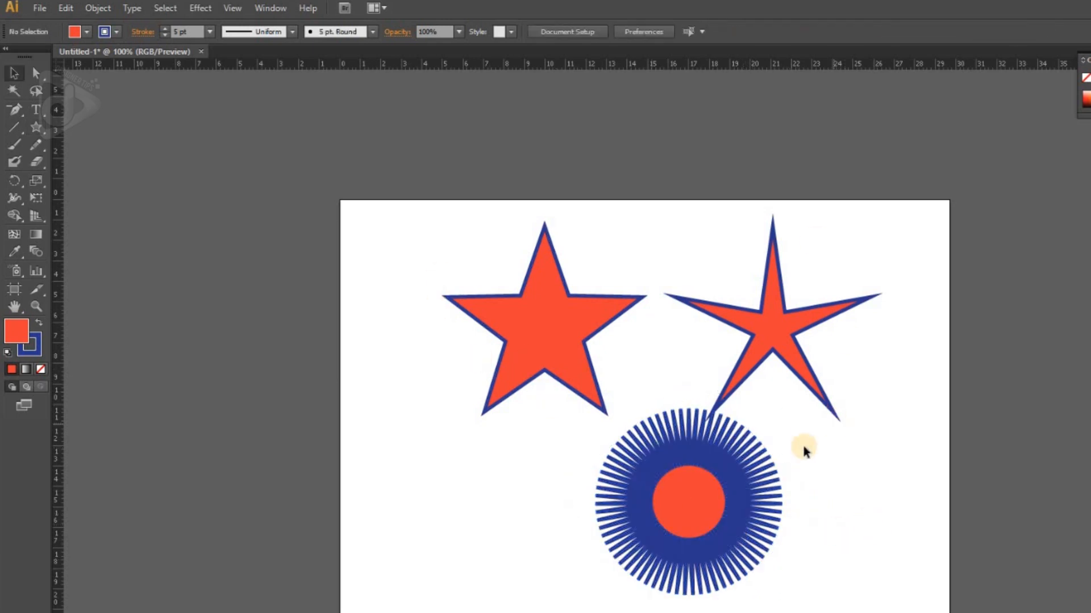
# Step: Delete all the stars and draw a lens flare of about 12.4 × 10.1 cm in the artboard's left part
pyautogui.hotkey('ctrl', 'a')
pyautogui.press('Delete')
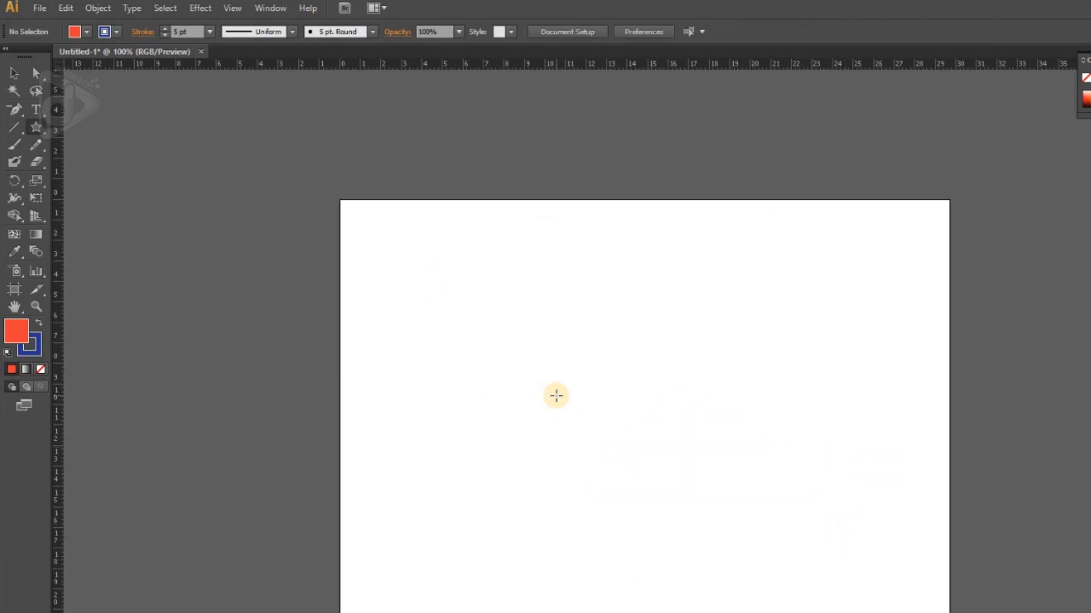
pyautogui.moveTo(41, 129); pyautogui.dragTo(131, 210)
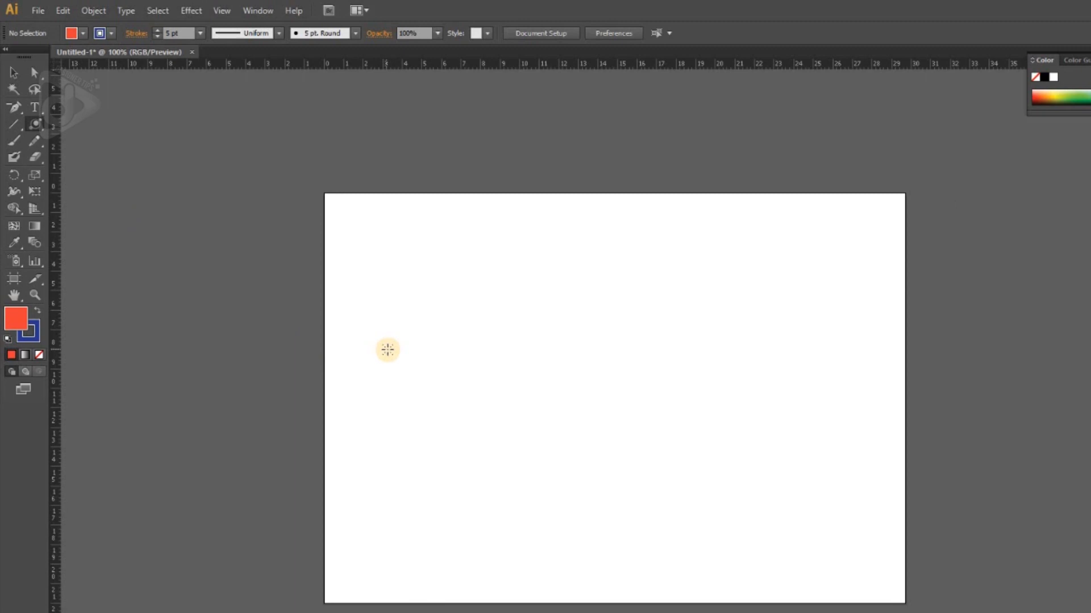
pyautogui.moveTo(393, 324); pyautogui.dragTo(401, 337)
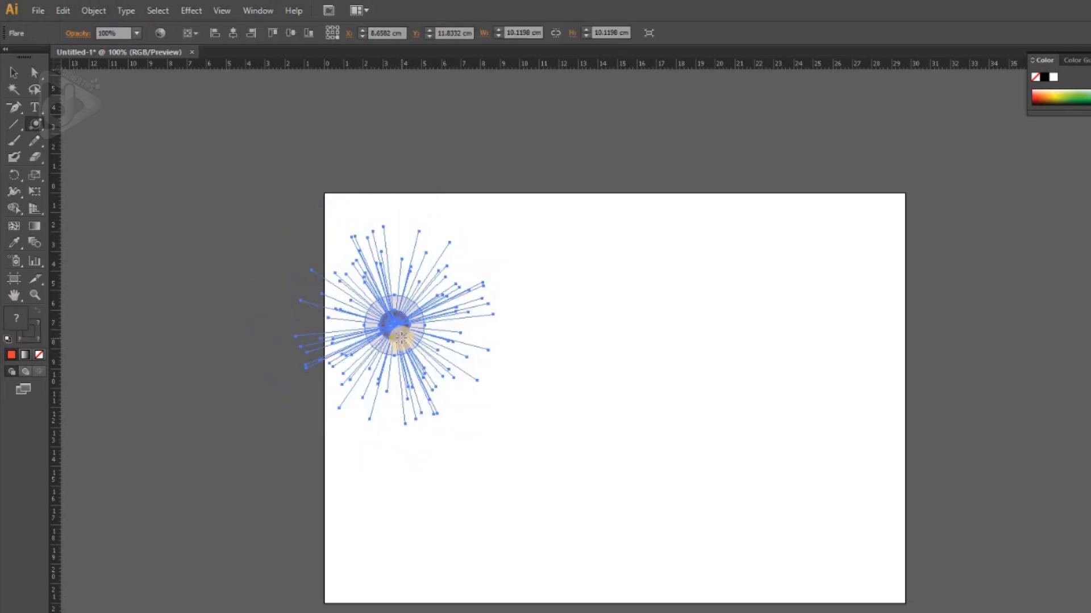
pyautogui.click(513, 400)
pyautogui.press('v')
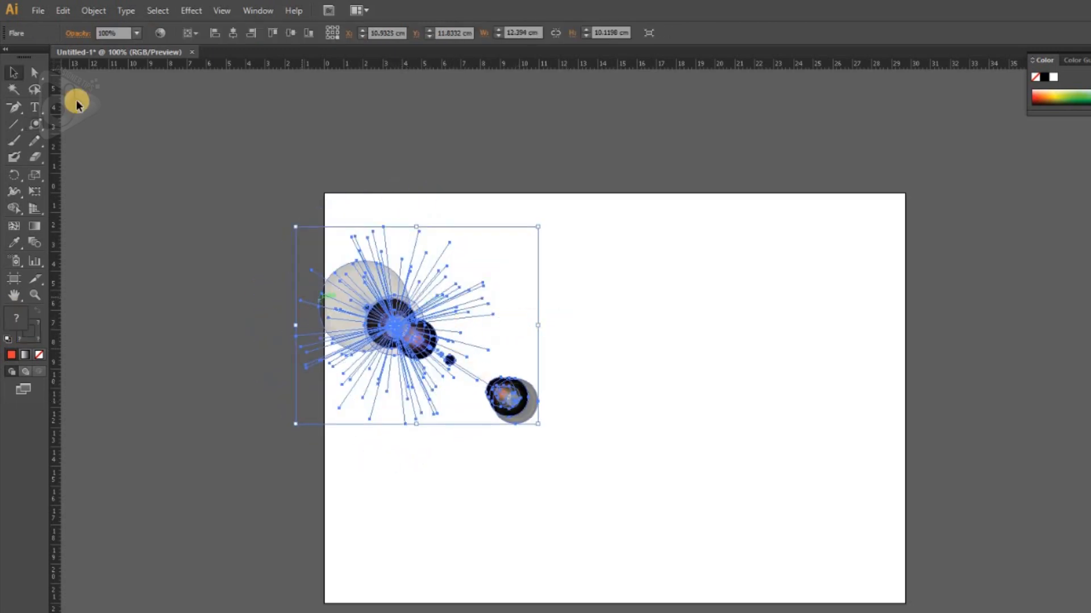
# Step: Cover the whole artboard with a red rectangle behind the flare and shift the flare slightly down and to the right
pyautogui.moveTo(35, 124); pyautogui.dragTo(76, 129)
pyautogui.moveTo(325, 194); pyautogui.dragTo(904, 600)
pyautogui.press('v')
pyautogui.moveTo(416, 355); pyautogui.dragTo(440, 366)
pyautogui.click(421, 180)
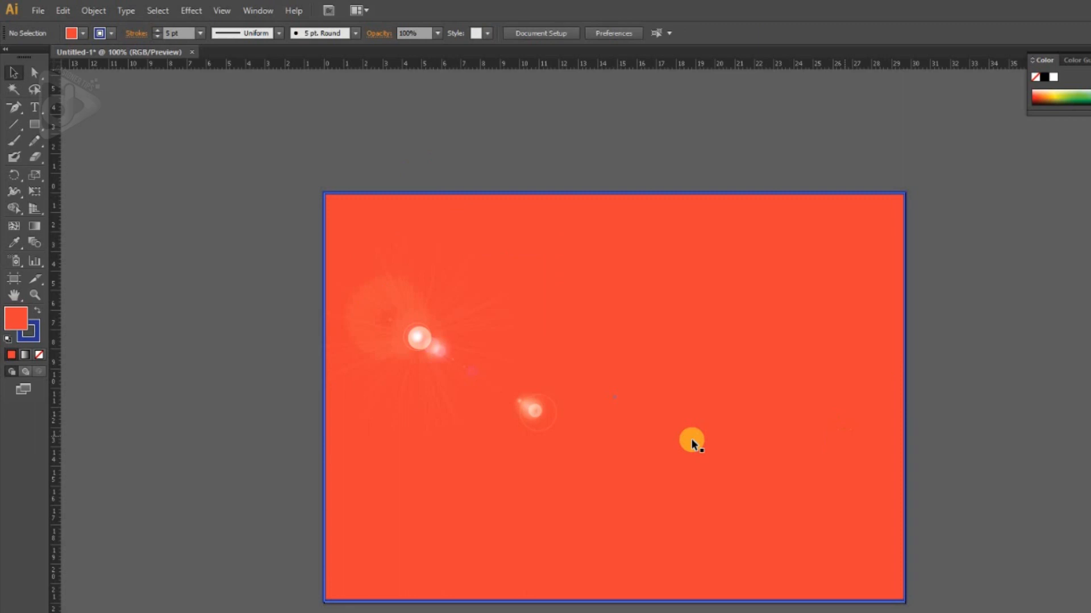
# Step: Start a second flare by its options to the right of the first and set its center diameter to 23 pt
pyautogui.click(691, 438)
pyautogui.moveTo(845, 123); pyautogui.dragTo(1003, 112)
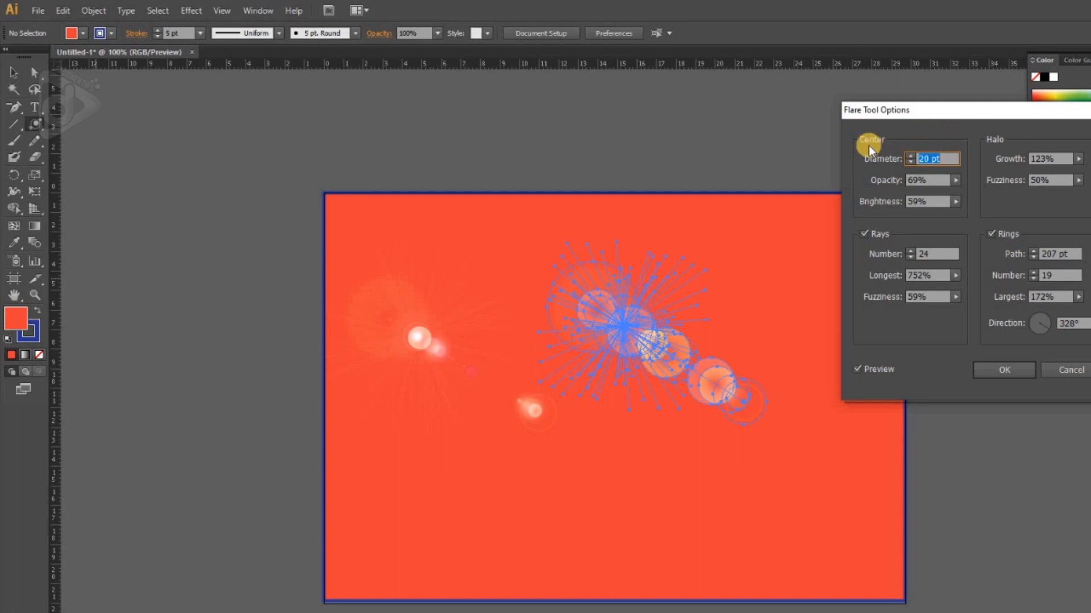
pyautogui.click(911, 156)
pyautogui.click(910, 156)
pyautogui.click(910, 157)
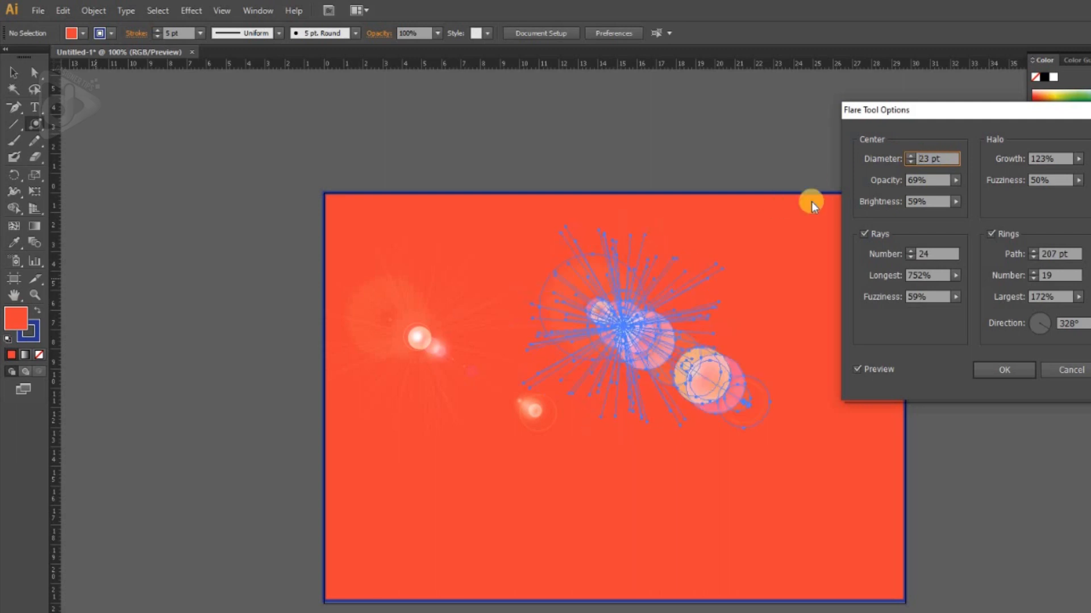
# Step: Try a center diameter of 15 pt for the new flare and return it to 23 pt
pyautogui.click(911, 161)
pyautogui.click(911, 161)
pyautogui.click(911, 161)
pyautogui.click(910, 161)
pyautogui.click(910, 161)
pyautogui.click(911, 161)
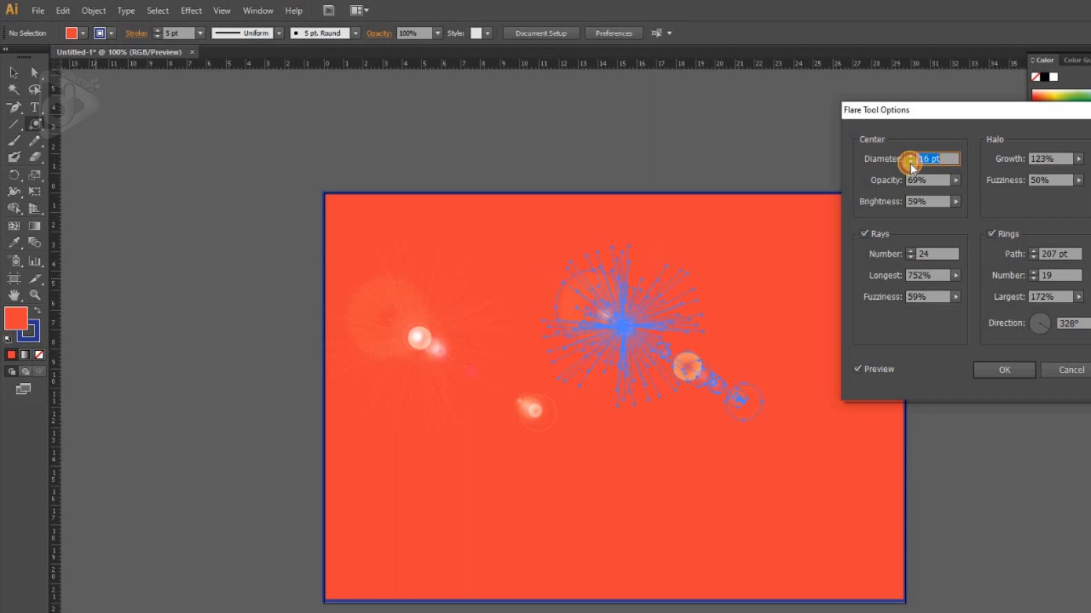
pyautogui.click(910, 162)
pyautogui.click(910, 161)
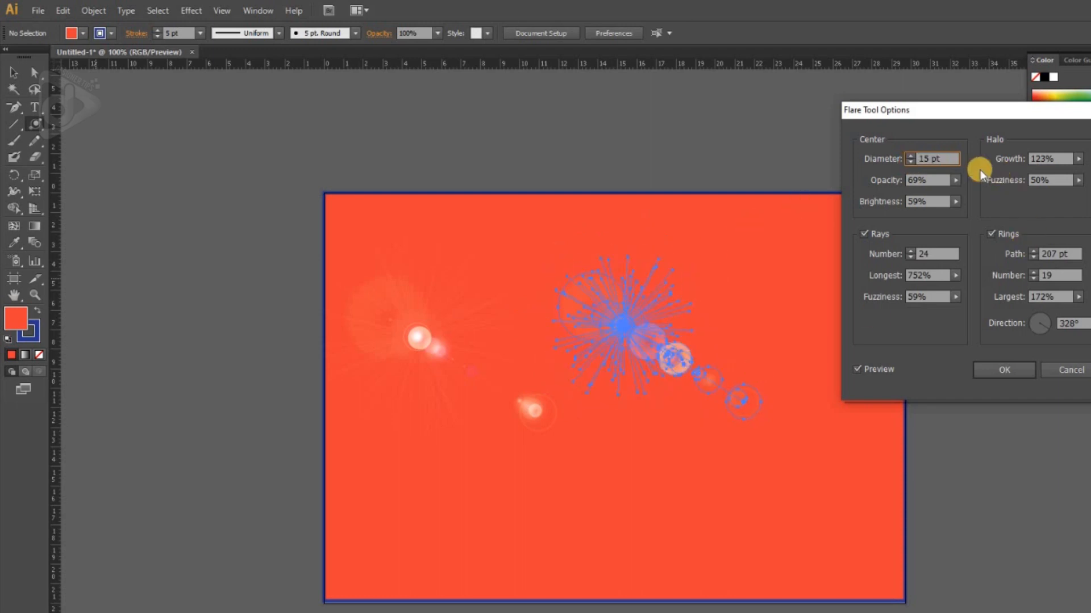
pyautogui.click(911, 157)
pyautogui.click(911, 156)
pyautogui.click(911, 156)
pyautogui.click(911, 156)
pyautogui.click(911, 156)
pyautogui.click(911, 156)
pyautogui.click(911, 156)
pyautogui.click(911, 156)
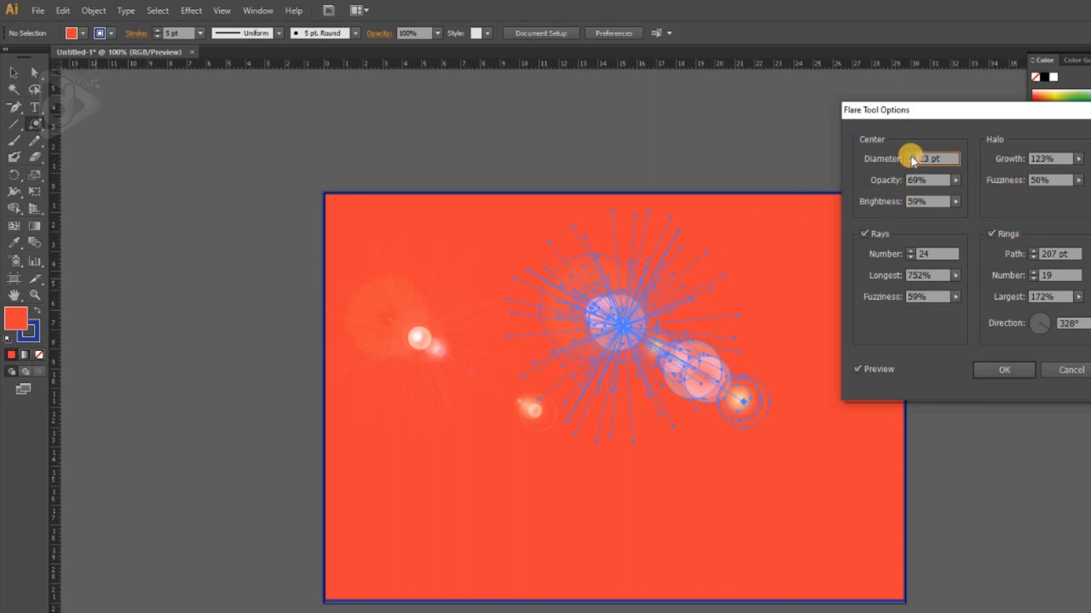
# Step: Set the second flare's center opacity to 79% and its center brightness to 83%
pyautogui.click(954, 181)
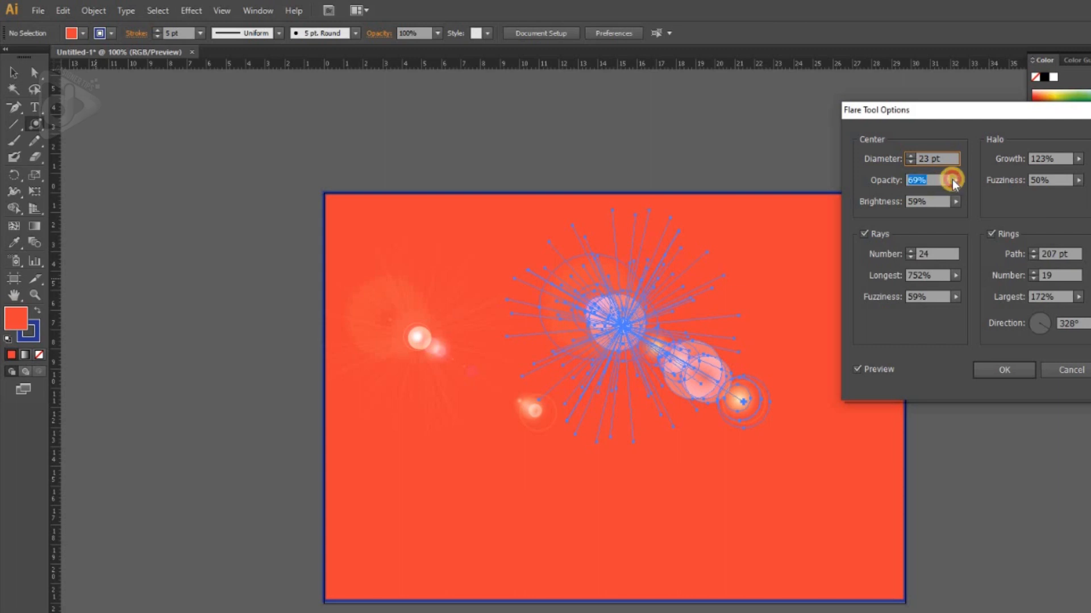
pyautogui.click(943, 194)
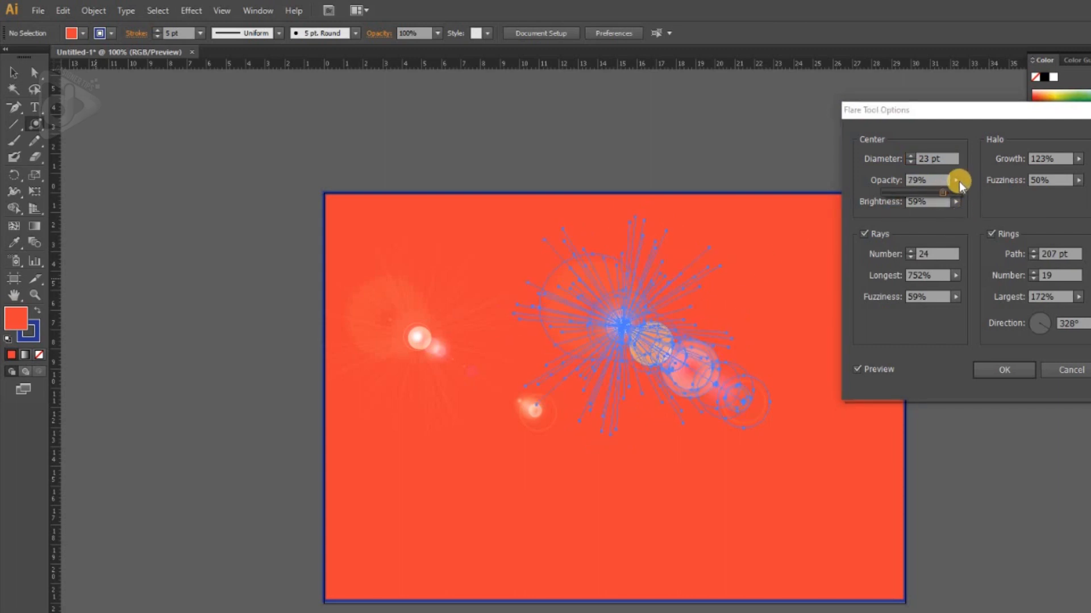
pyautogui.click(956, 202)
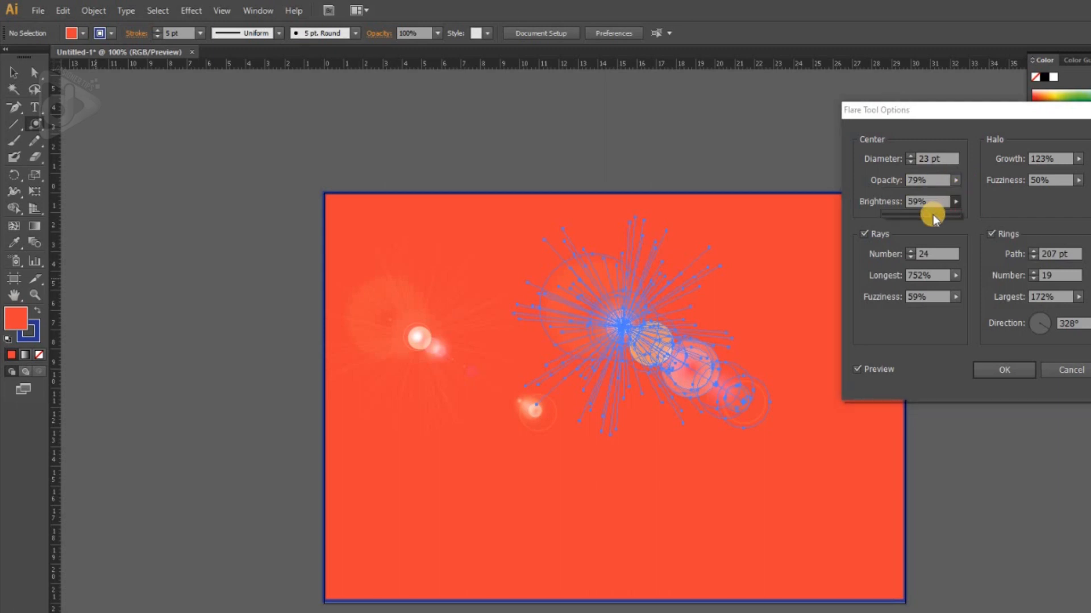
pyautogui.click(946, 215)
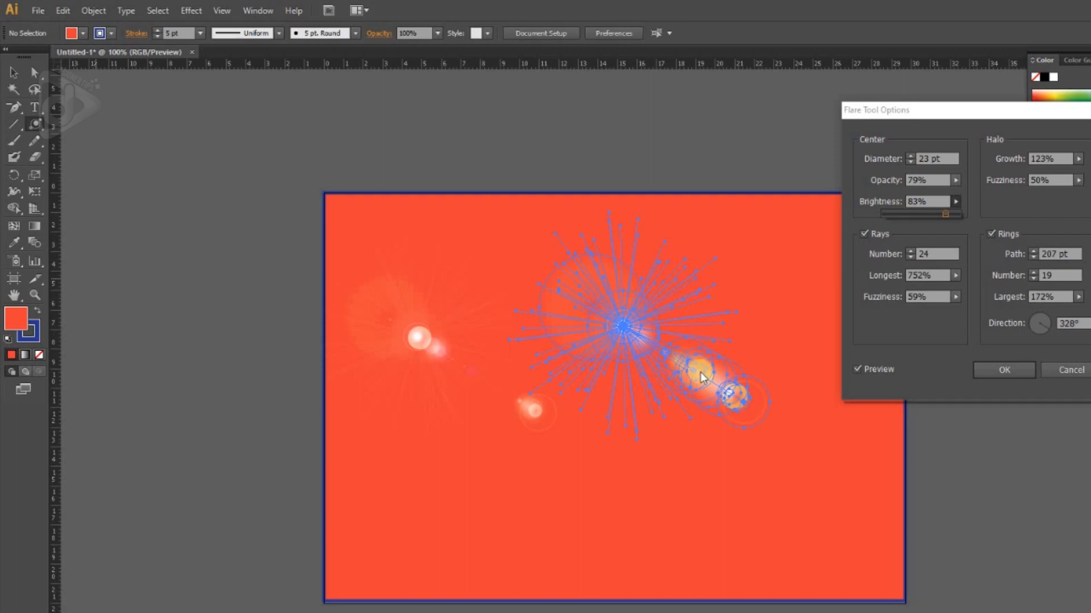
pyautogui.click(957, 220)
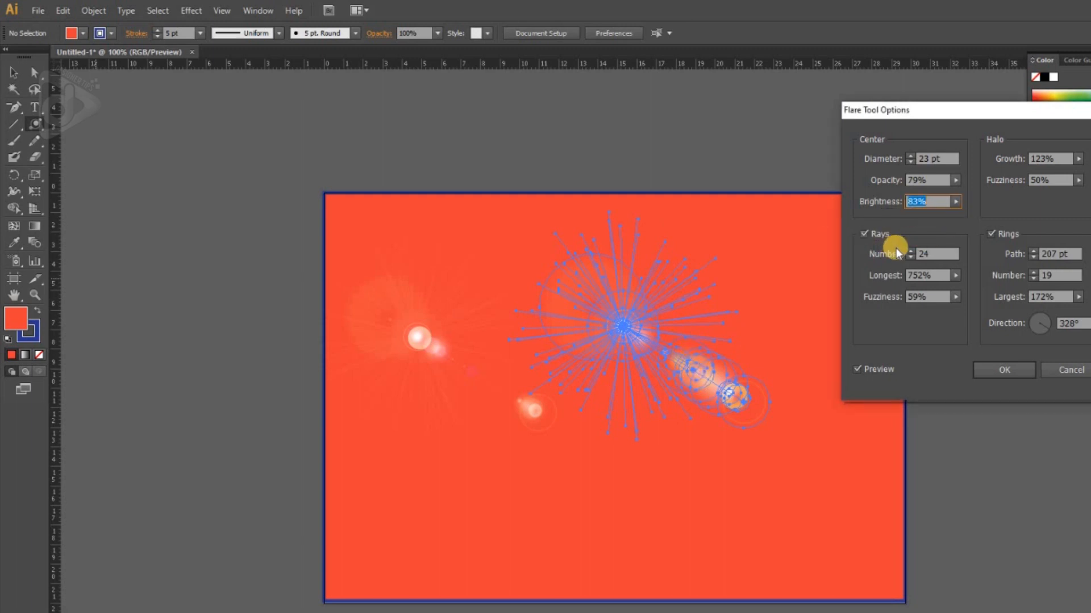
# Step: Set the flare's rays to a number of 23, a longest value of 453% and a fuzziness of 75%
pyautogui.click(912, 254)
pyautogui.write('27')
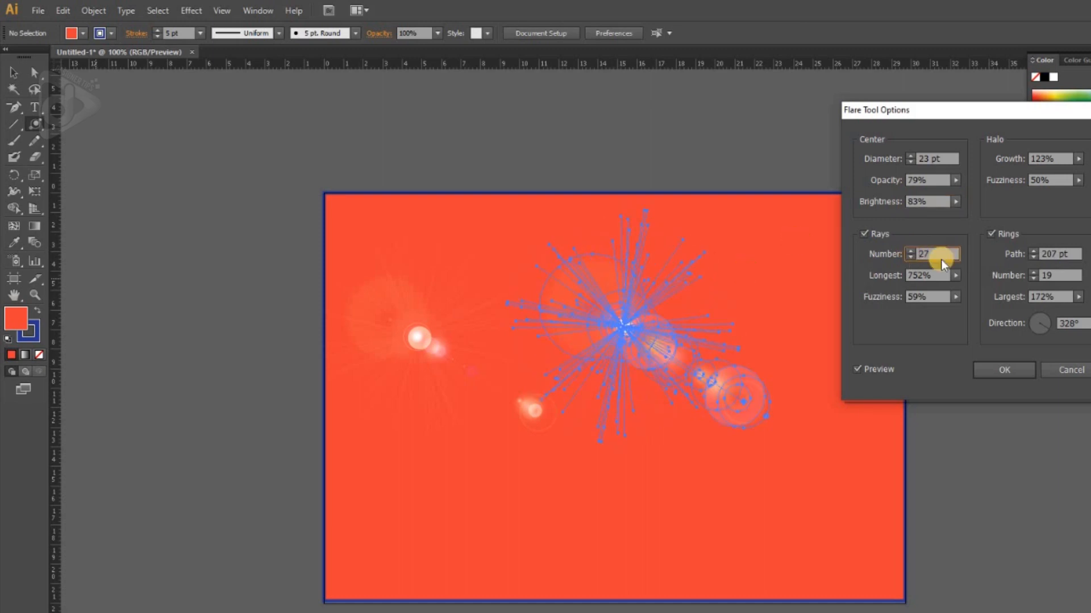
pyautogui.click(913, 259)
pyautogui.click(912, 259)
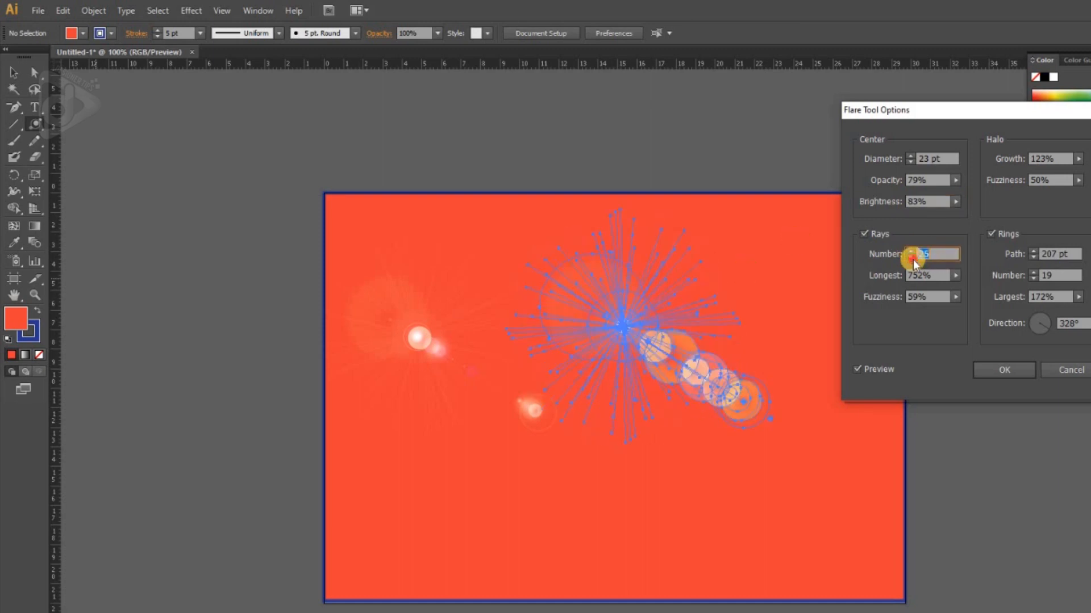
pyautogui.click(912, 259)
pyautogui.click(912, 259)
pyautogui.click(956, 277)
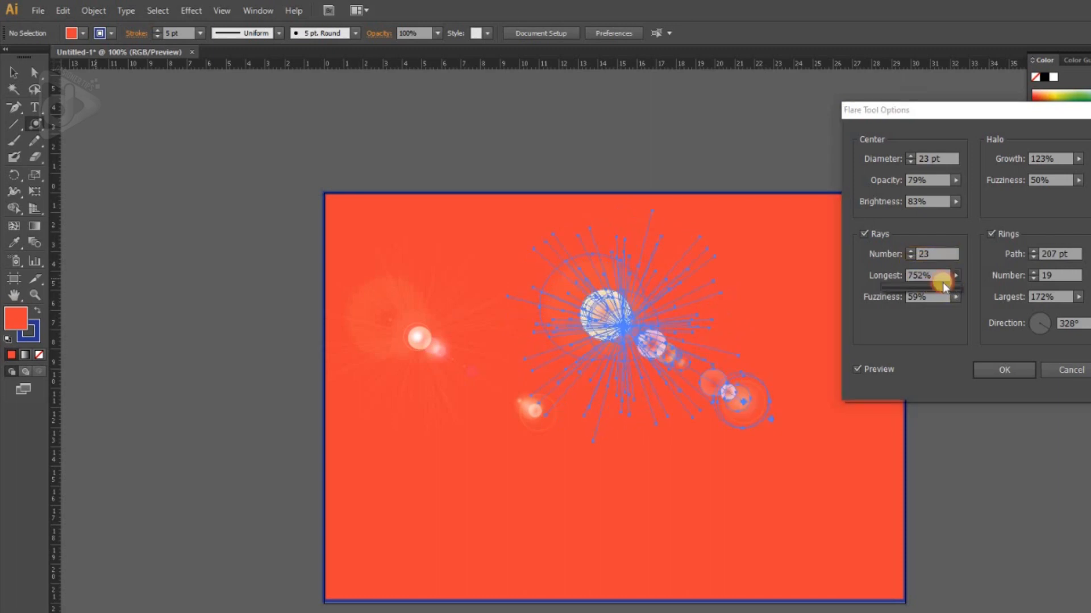
pyautogui.moveTo(926, 284); pyautogui.dragTo(917, 284)
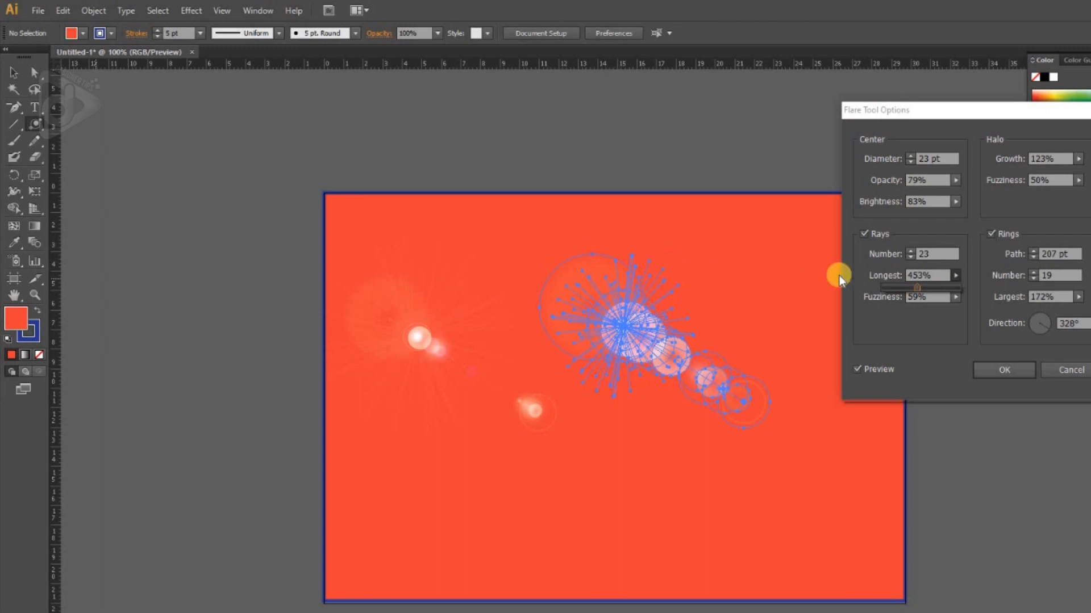
pyautogui.click(956, 296)
pyautogui.moveTo(928, 308); pyautogui.dragTo(939, 308)
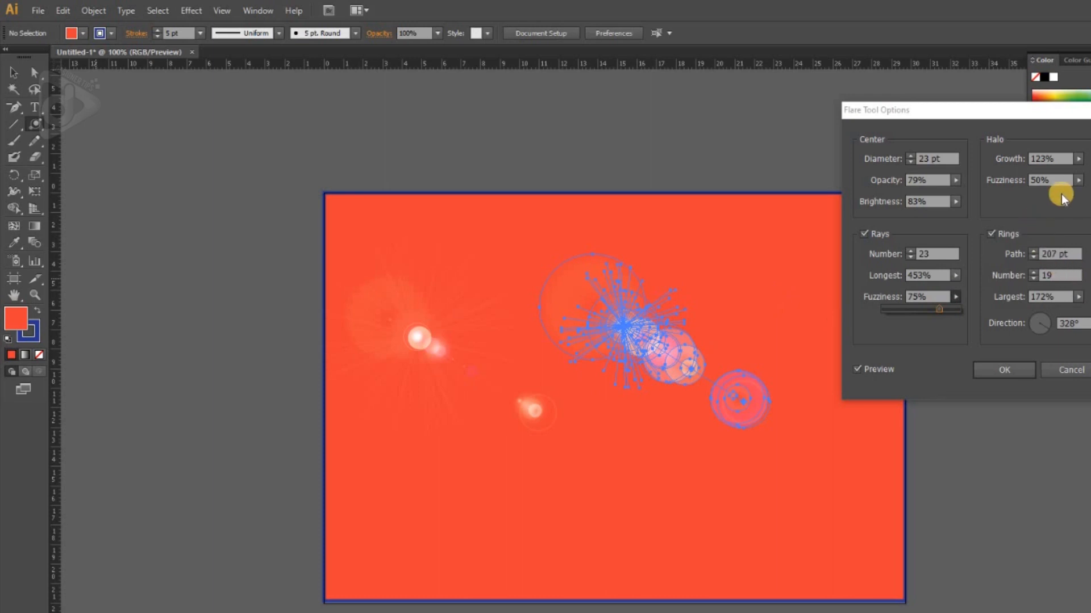
# Step: Set the flare's halo growth to 238% and its halo fuzziness to 48%
pyautogui.click(1078, 158)
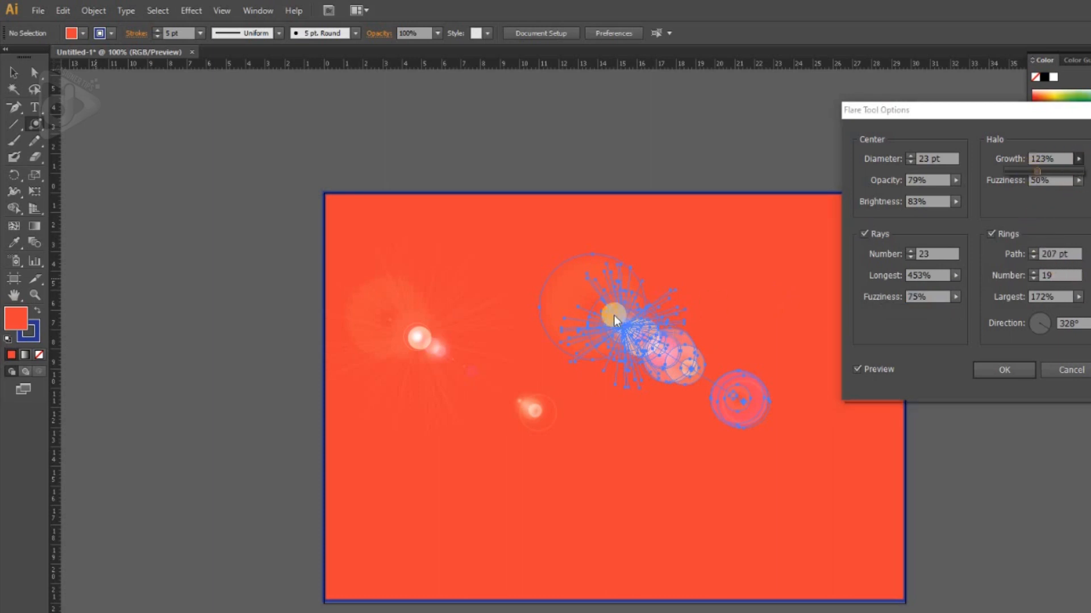
pyautogui.moveTo(1034, 169); pyautogui.dragTo(1066, 170)
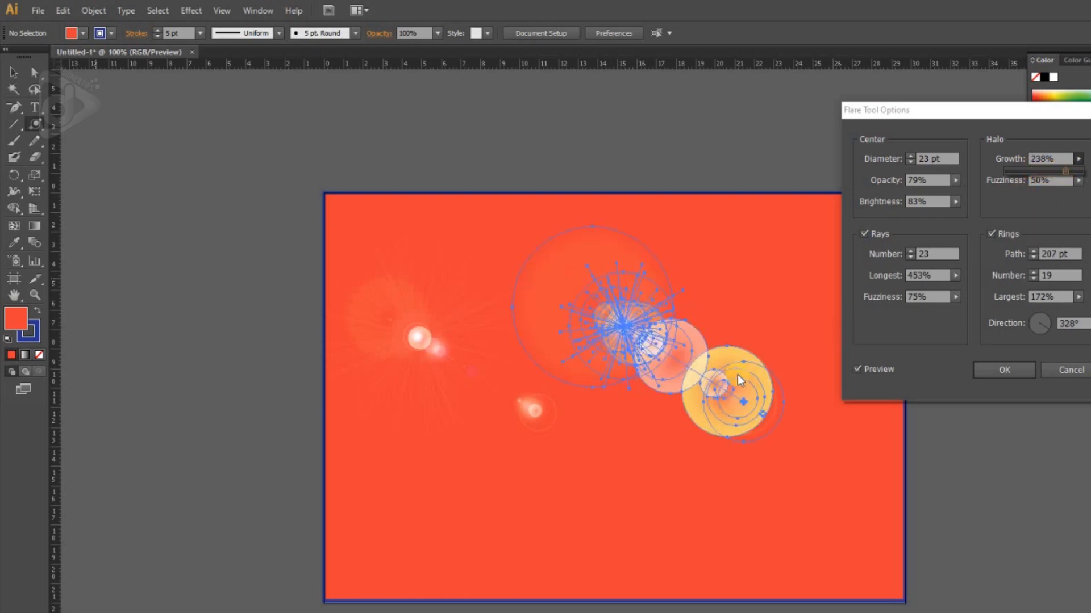
pyautogui.click(1078, 180)
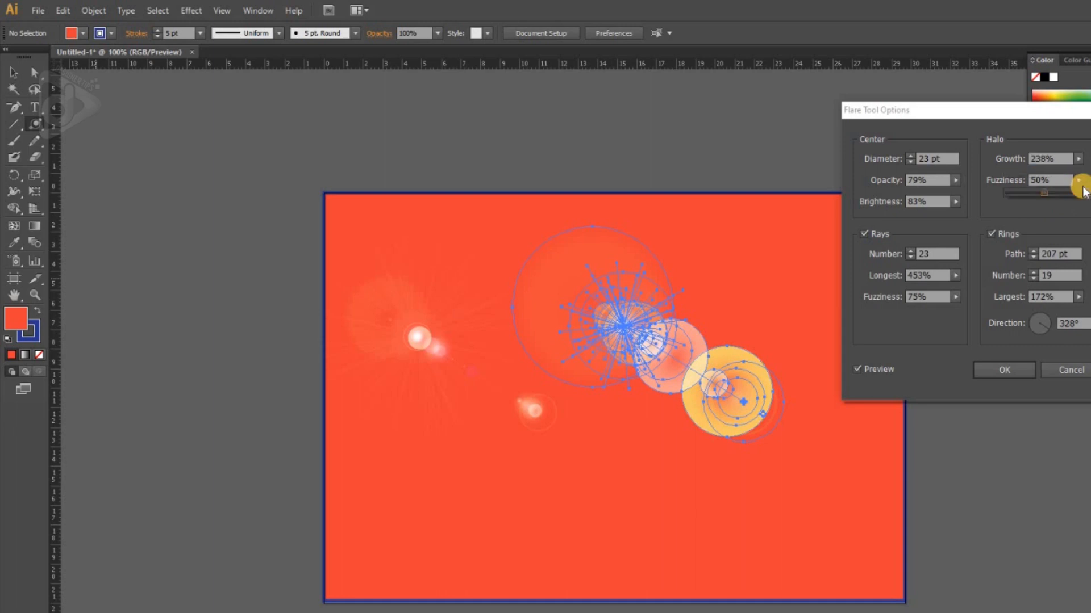
pyautogui.moveTo(1052, 195); pyautogui.dragTo(1042, 196)
pyautogui.click(1048, 219)
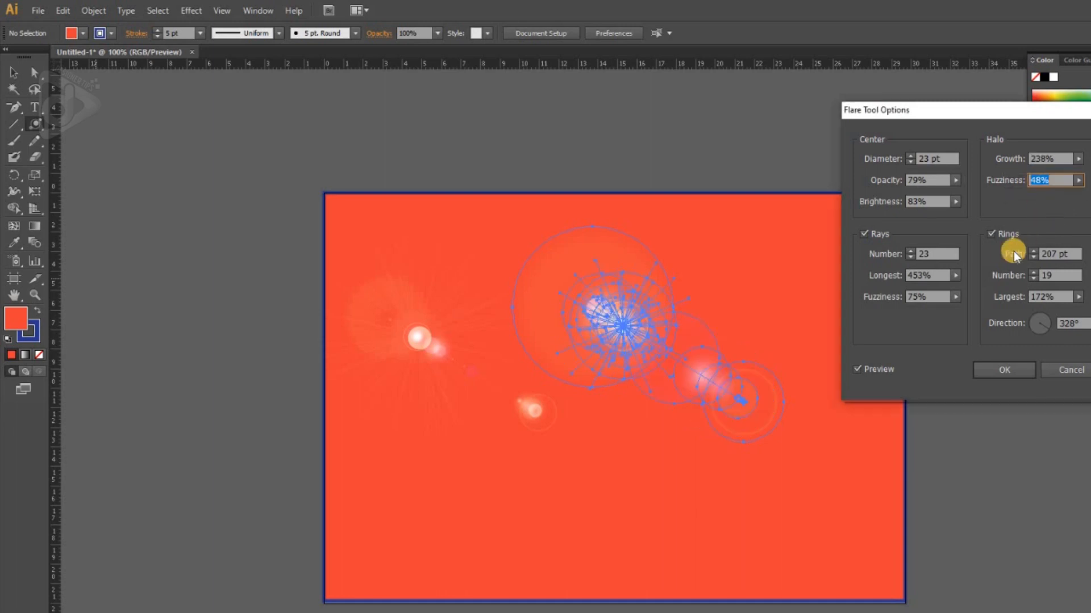
# Step: Set the flare's rings to a path of 210 pt, a number of 22 and a largest value of 123%
pyautogui.click(1033, 251)
pyautogui.click(1033, 251)
pyautogui.click(1033, 251)
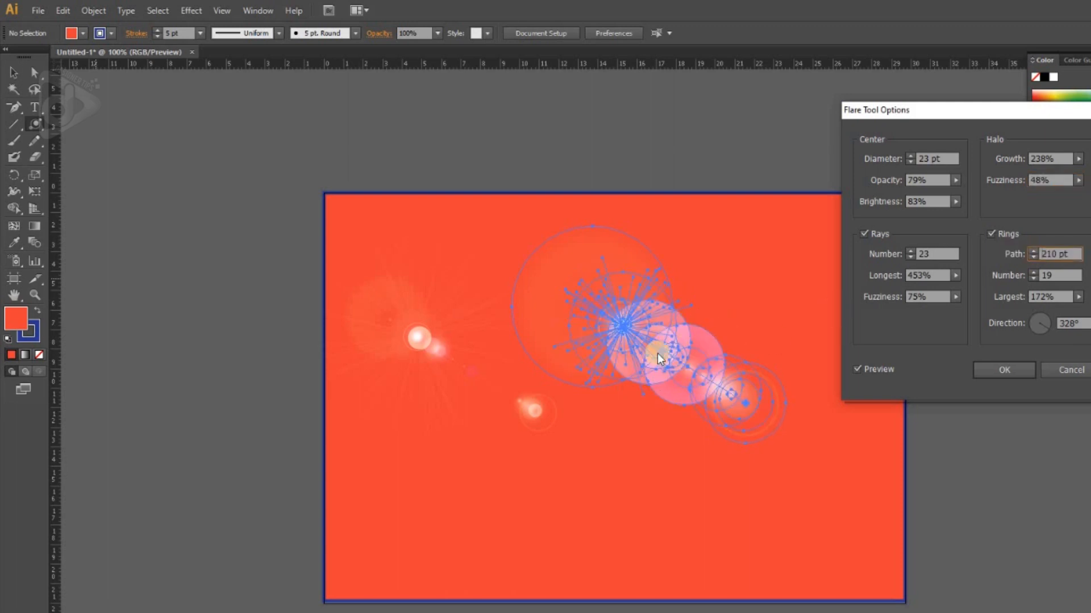
pyautogui.click(1033, 272)
pyautogui.click(1033, 273)
pyautogui.click(1033, 273)
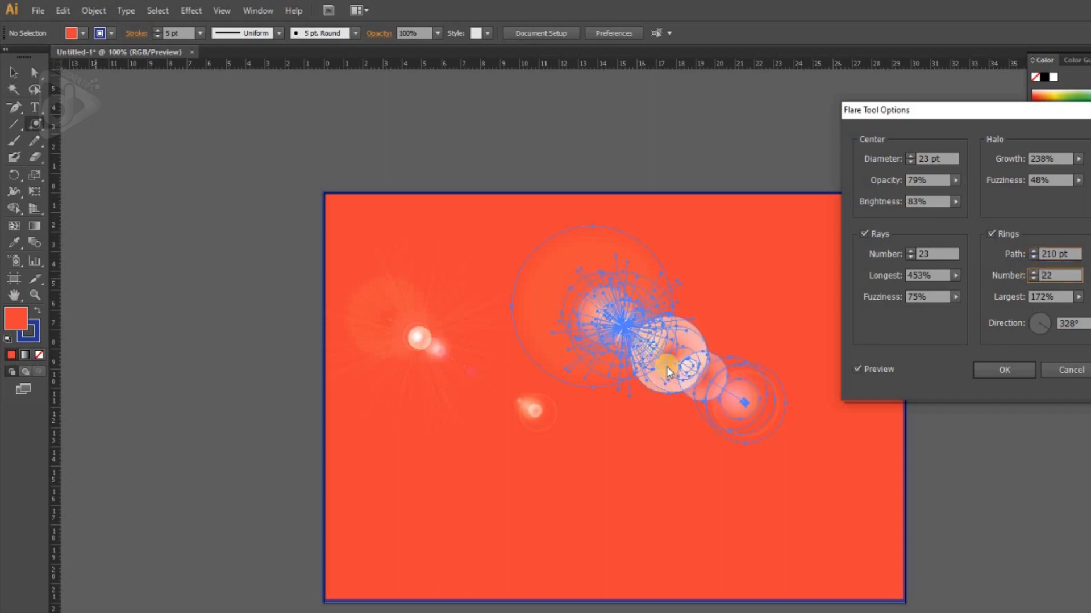
pyautogui.click(1073, 299)
pyautogui.moveTo(1055, 314); pyautogui.dragTo(1042, 310)
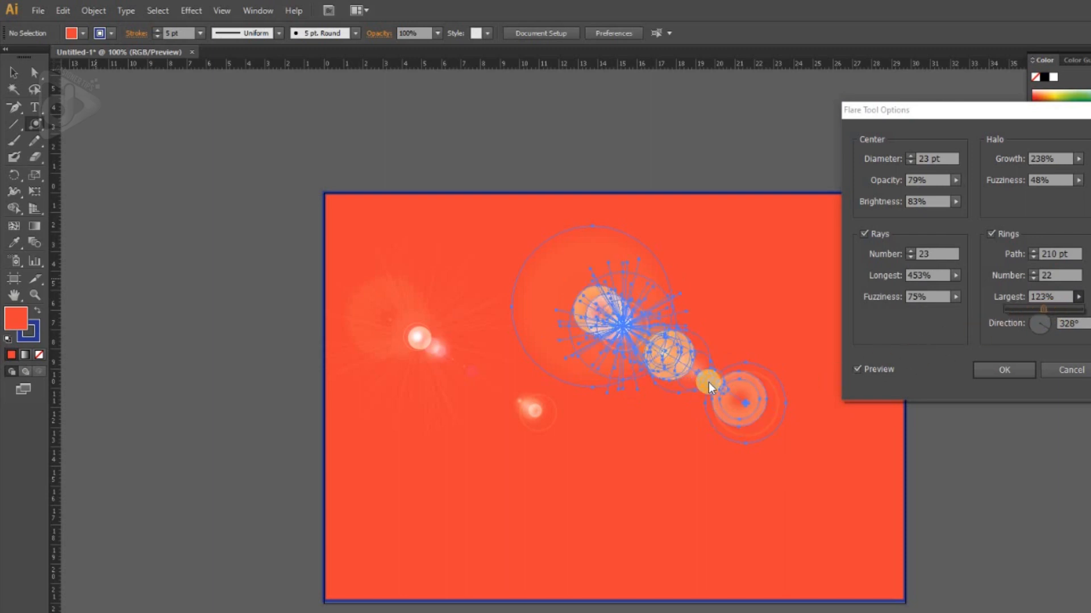
# Step: Turn the rings' direction to 243°, create the flare with these options and deselect it
pyautogui.click(1044, 325)
pyautogui.moveTo(1044, 325); pyautogui.dragTo(1037, 329)
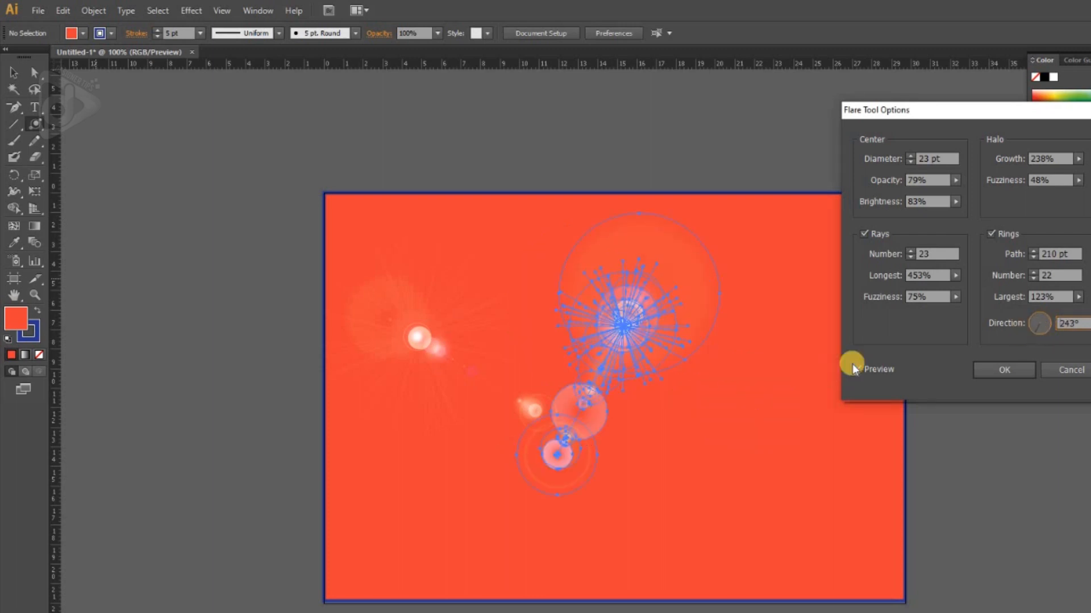
pyautogui.click(992, 371)
pyautogui.click(1021, 367)
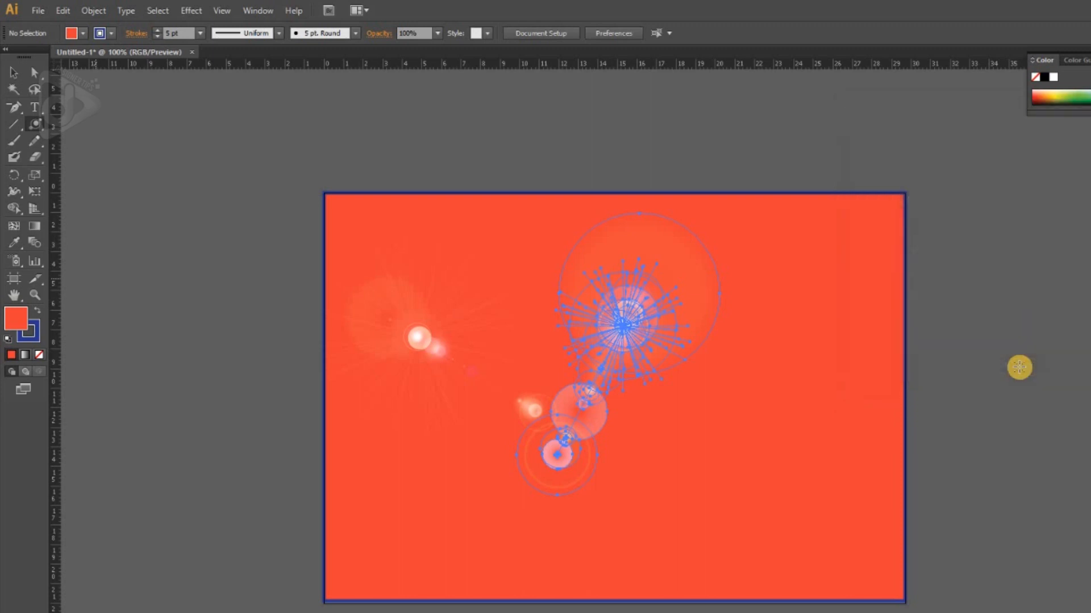
pyautogui.press('v')
pyautogui.click(985, 349)
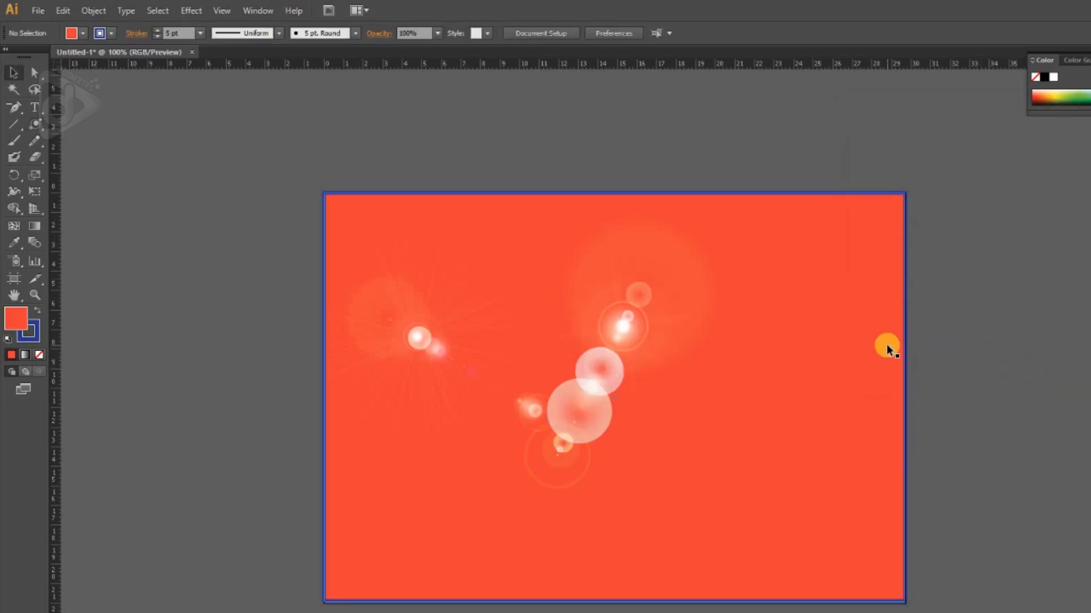